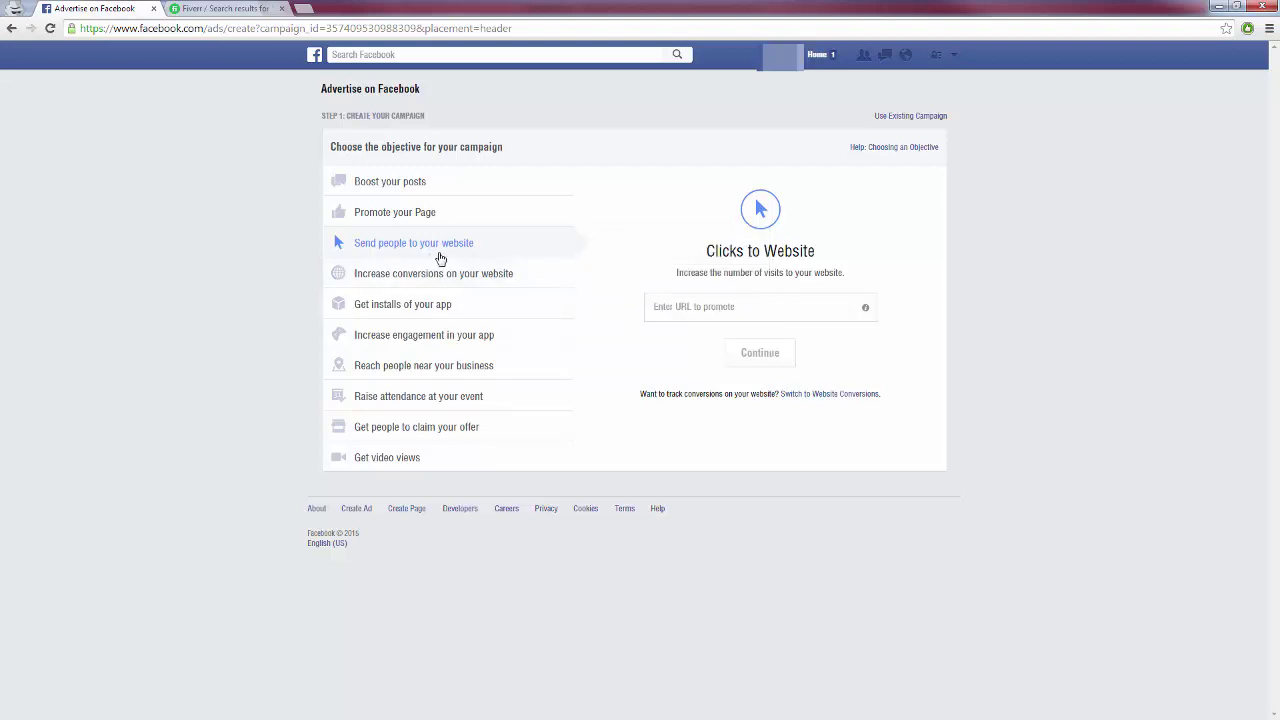
{"action": "left_click", "coordinate": [710, 318]}
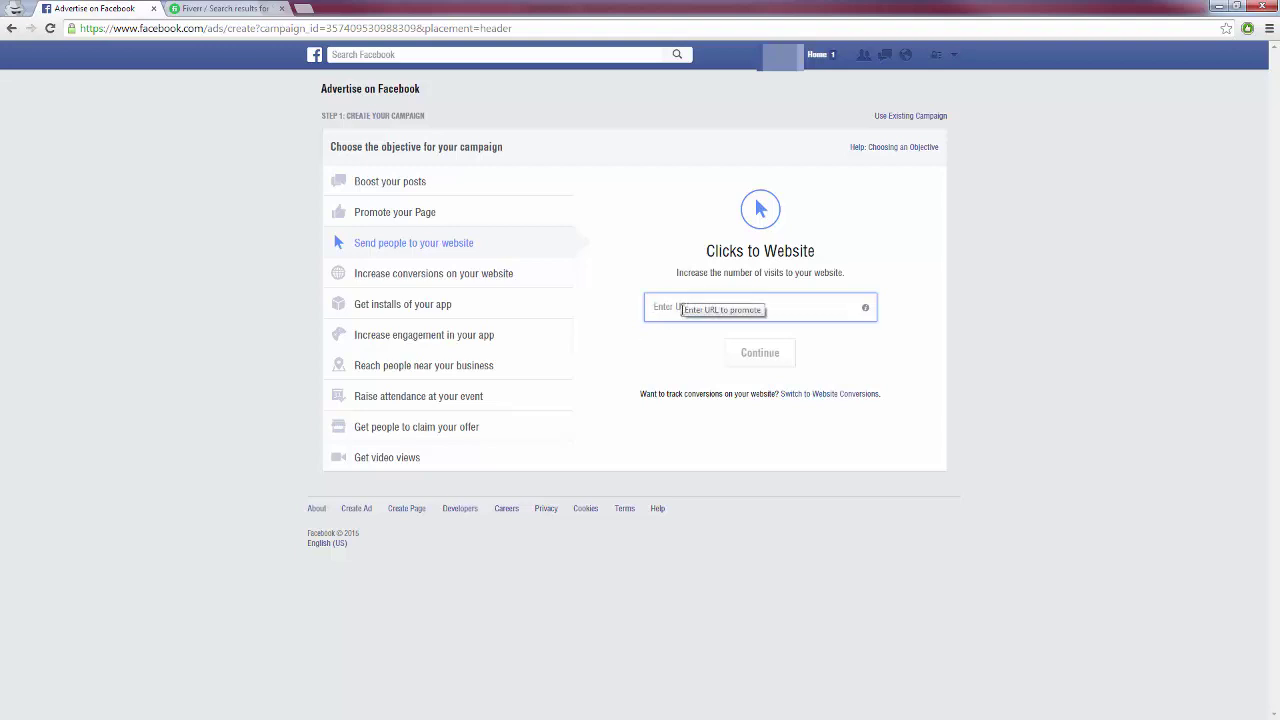
{"action": "type", "text": "http://www.squeezepage.com/"}
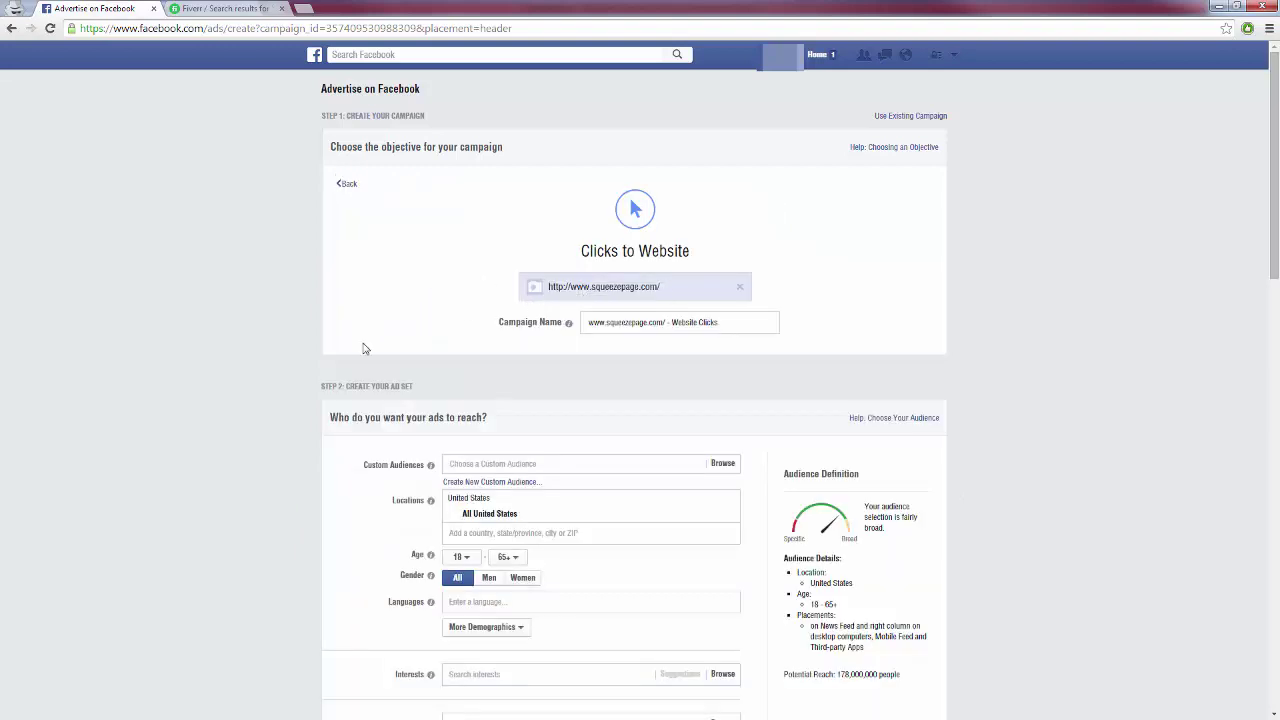
Step: Restrict the ad set's audience gender to Women
{"action": "scroll", "coordinate": [306, 357], "scroll_direction": "down", "scroll_amount": 2}
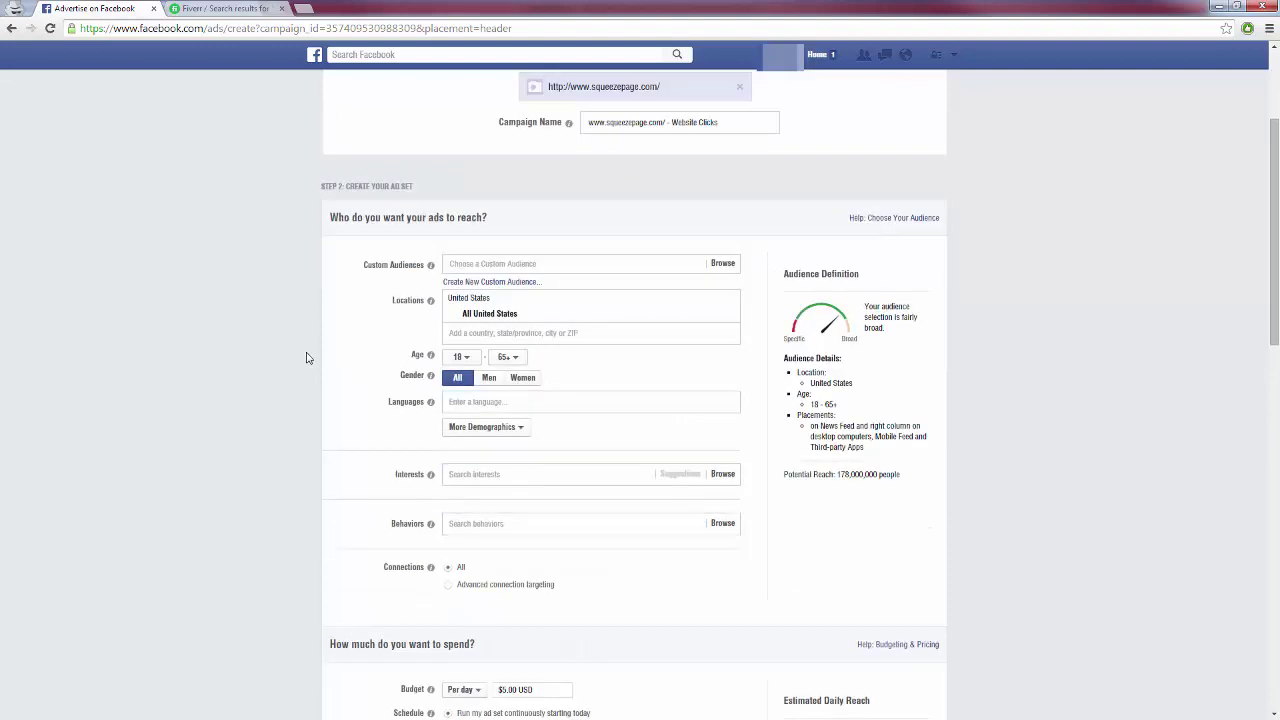
{"action": "scroll", "coordinate": [307, 357], "scroll_direction": "down", "scroll_amount": 1}
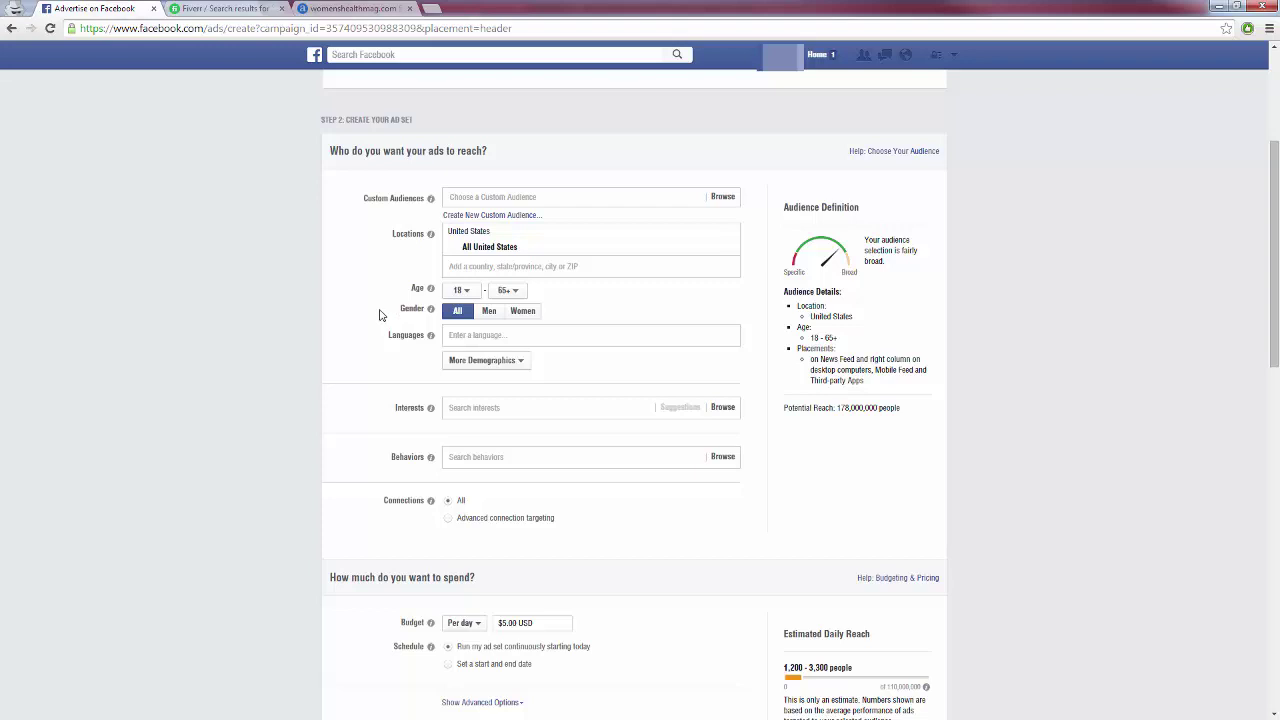
{"action": "left_click", "coordinate": [520, 313]}
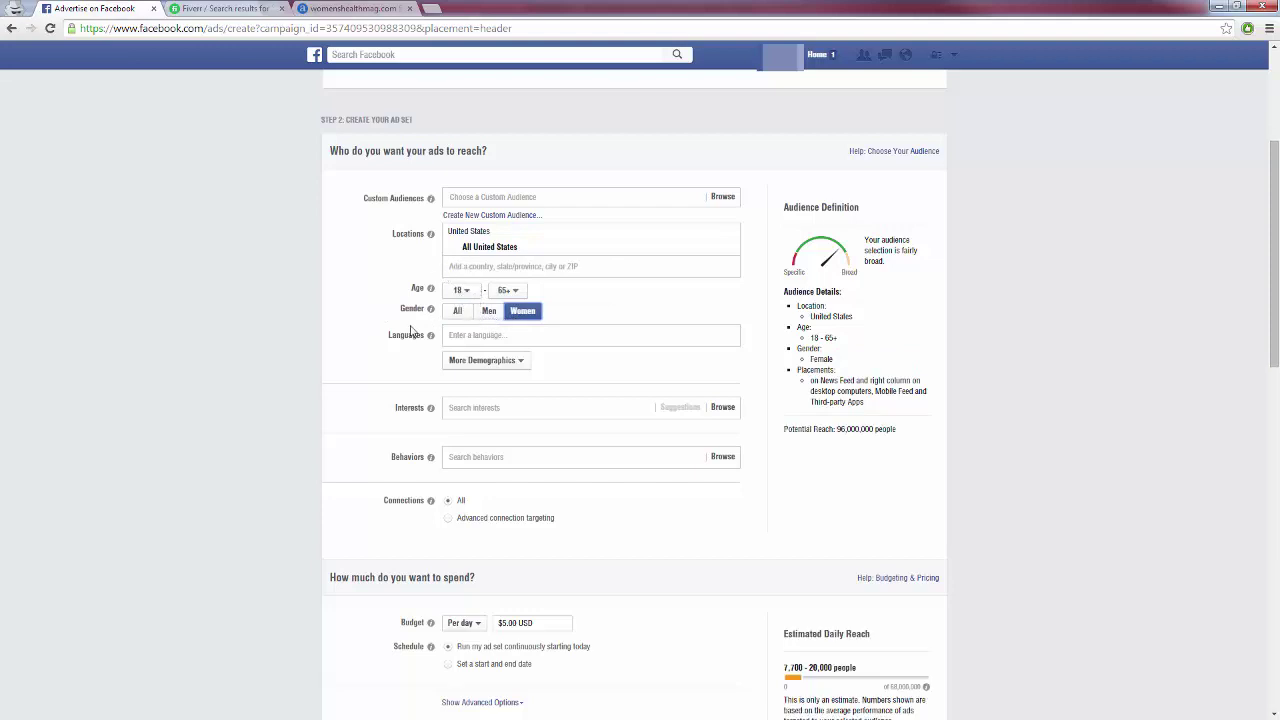
Step: Examine the gender, education and browsing-location demographics of womenshealthmag.com visitors on its Alexa site overview
{"action": "left_click", "coordinate": [341, 8]}
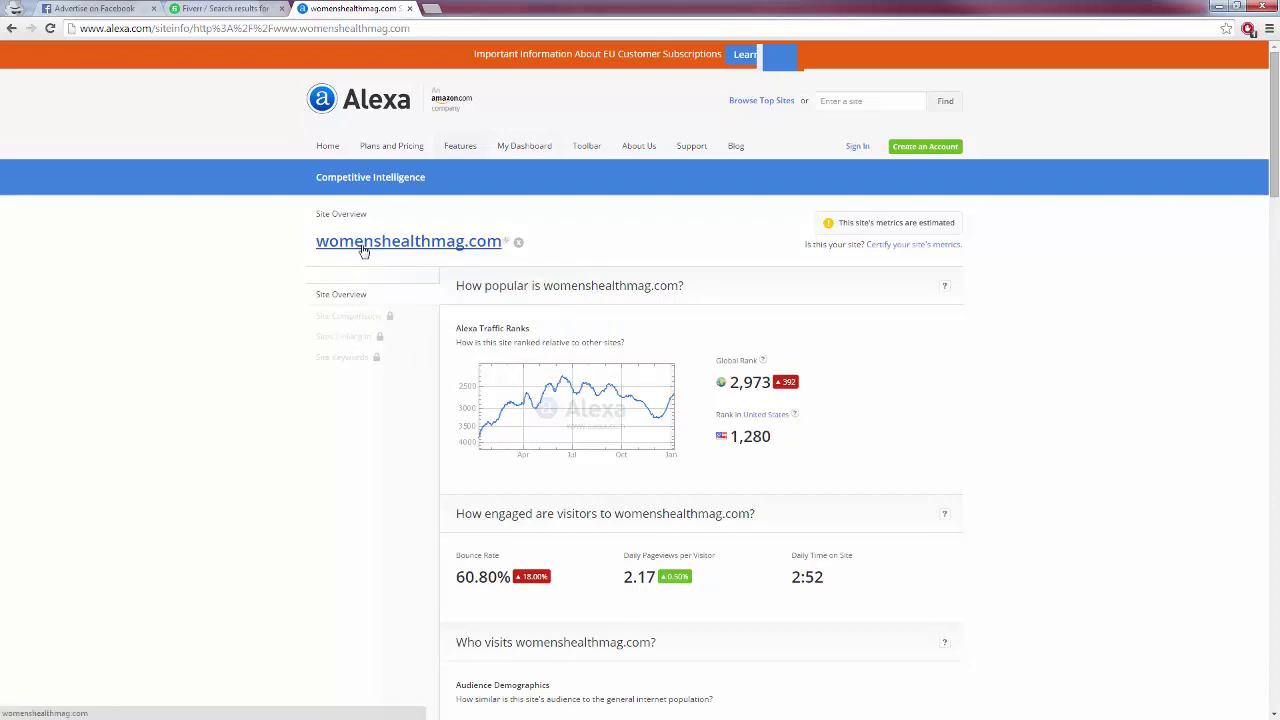
{"action": "scroll", "coordinate": [391, 368], "scroll_direction": "down", "scroll_amount": 1}
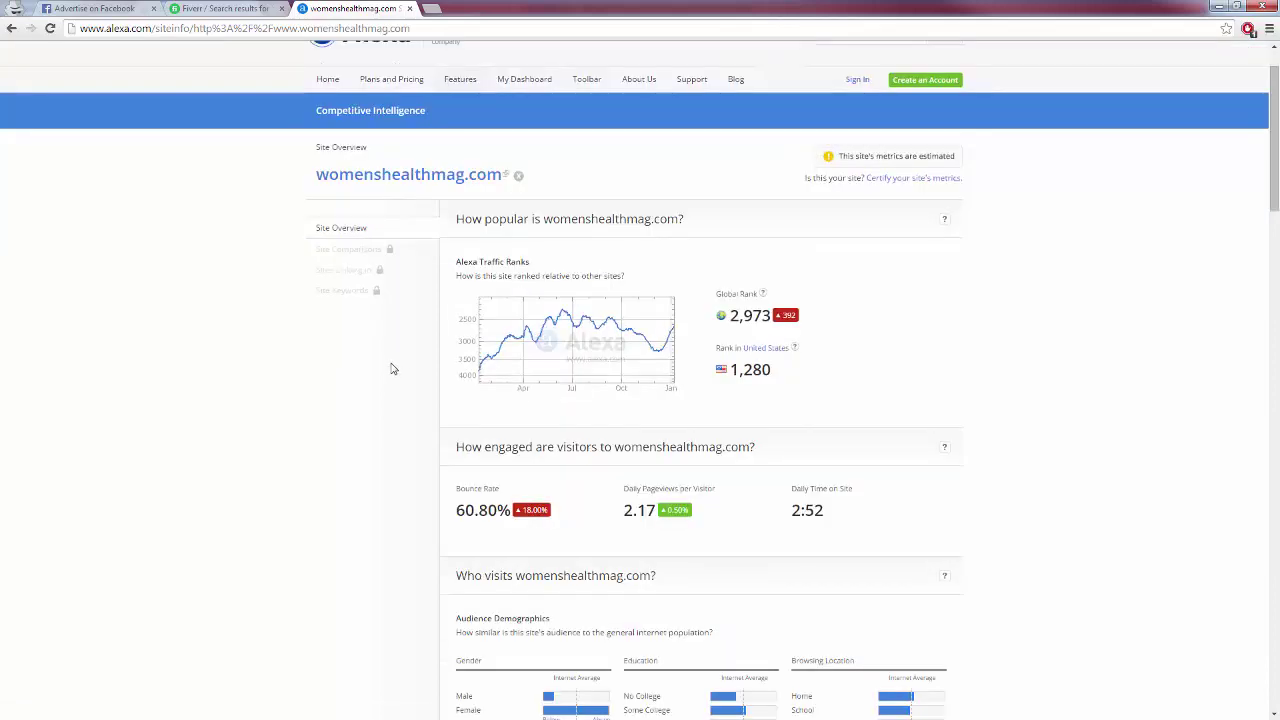
{"action": "scroll", "coordinate": [391, 368], "scroll_direction": "down", "scroll_amount": 1}
{"action": "scroll", "coordinate": [393, 364], "scroll_direction": "down", "scroll_amount": 2}
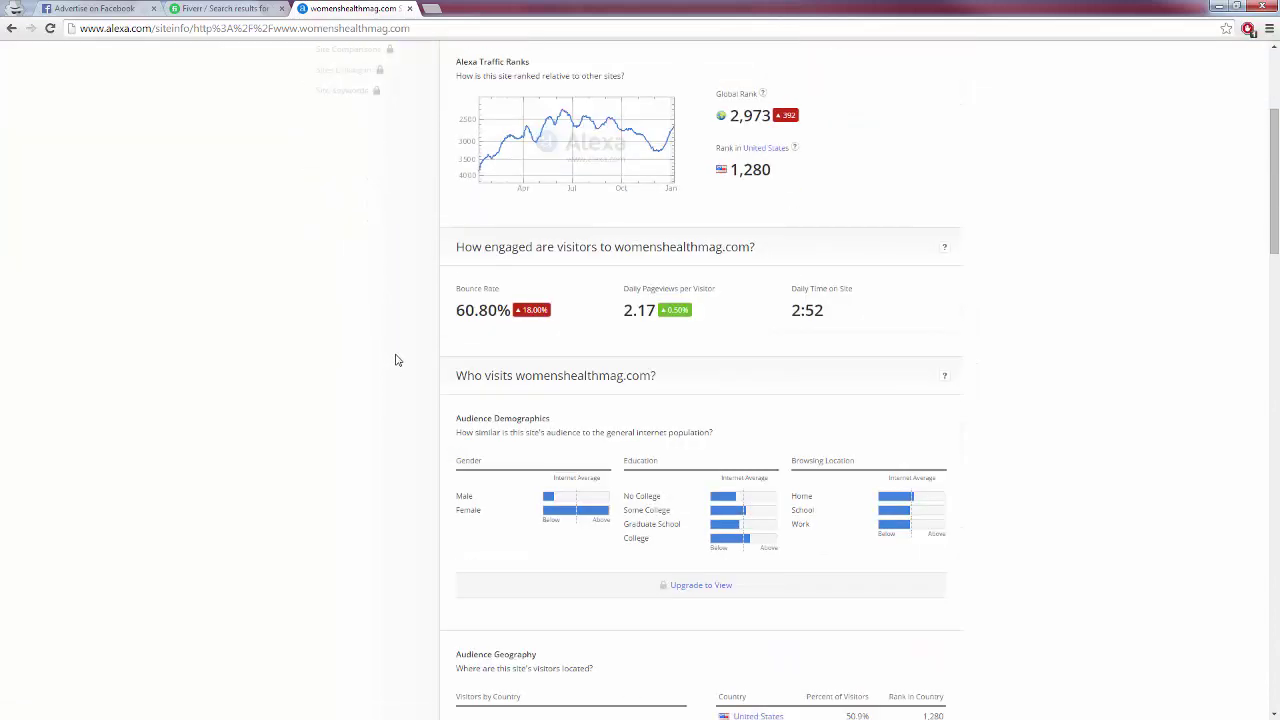
{"action": "scroll", "coordinate": [413, 415], "scroll_direction": "down", "scroll_amount": 1}
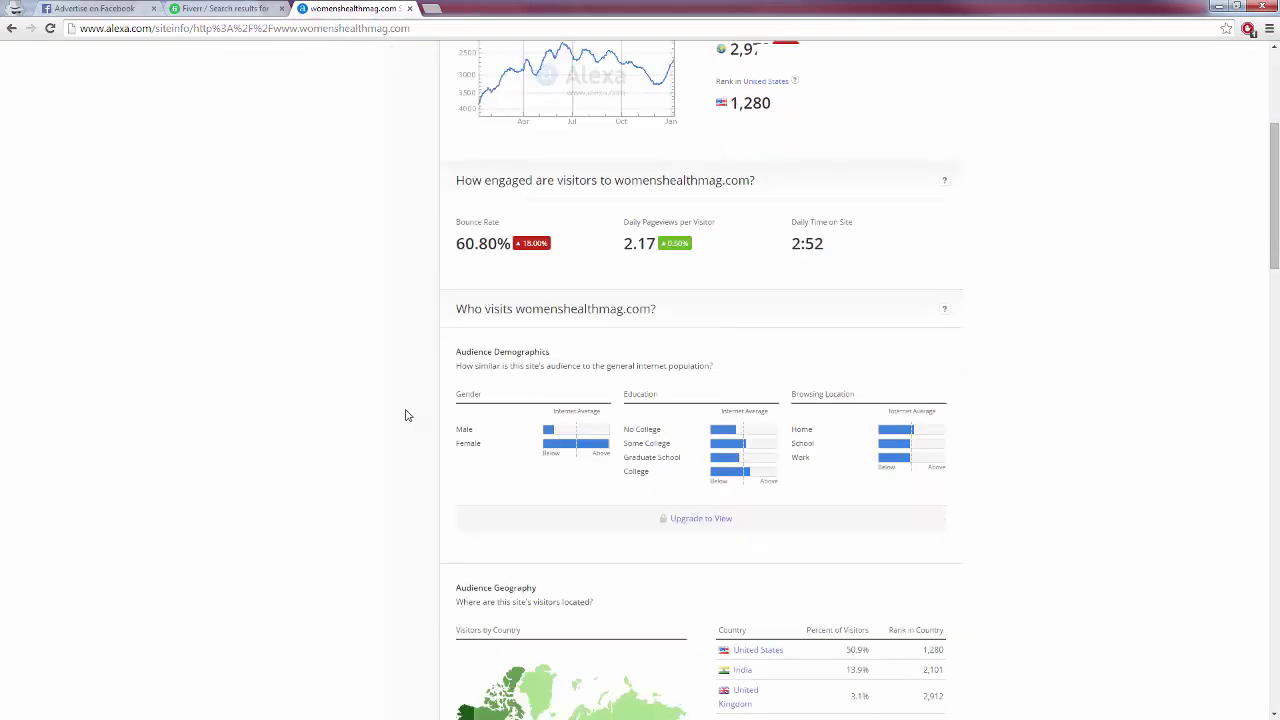
{"action": "left_click_drag", "start_coordinate": [462, 310], "coordinate": [530, 310]}
{"action": "left_click", "coordinate": [431, 369]}
{"action": "scroll", "coordinate": [448, 485], "scroll_direction": "down", "scroll_amount": 1}
{"action": "mouse_move", "coordinate": [570, 388]}
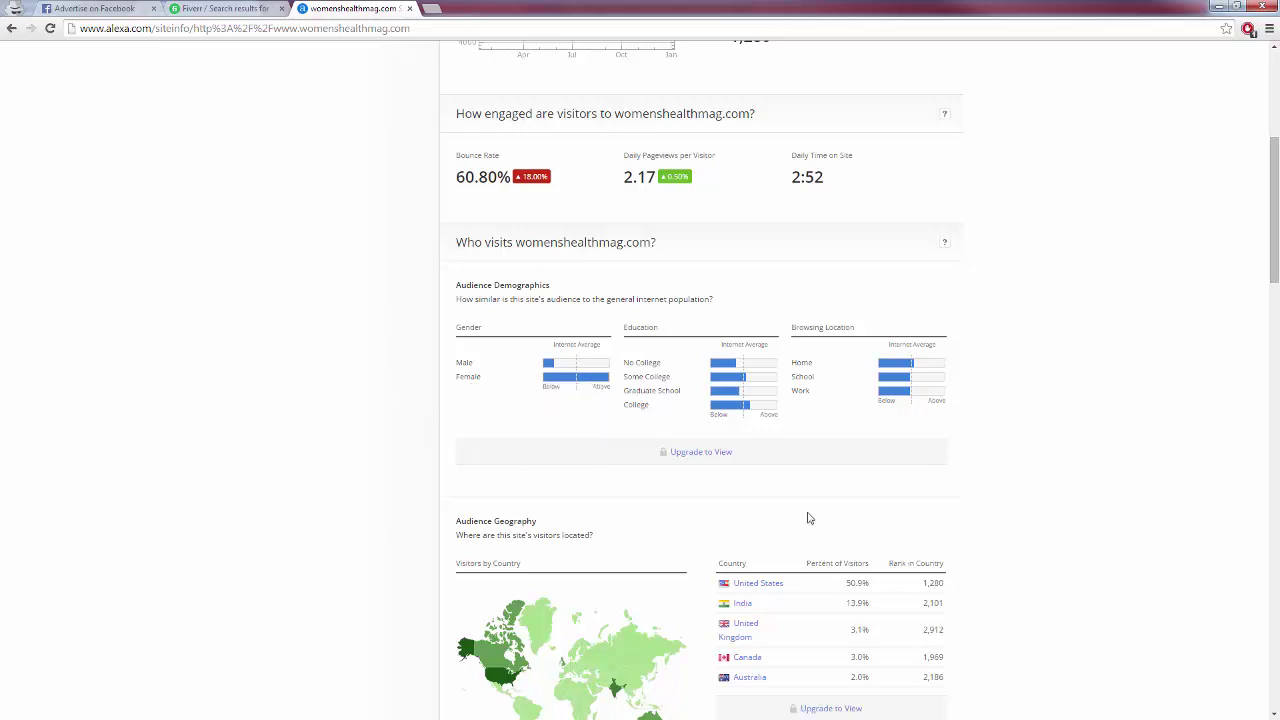
{"action": "mouse_move", "coordinate": [715, 410]}
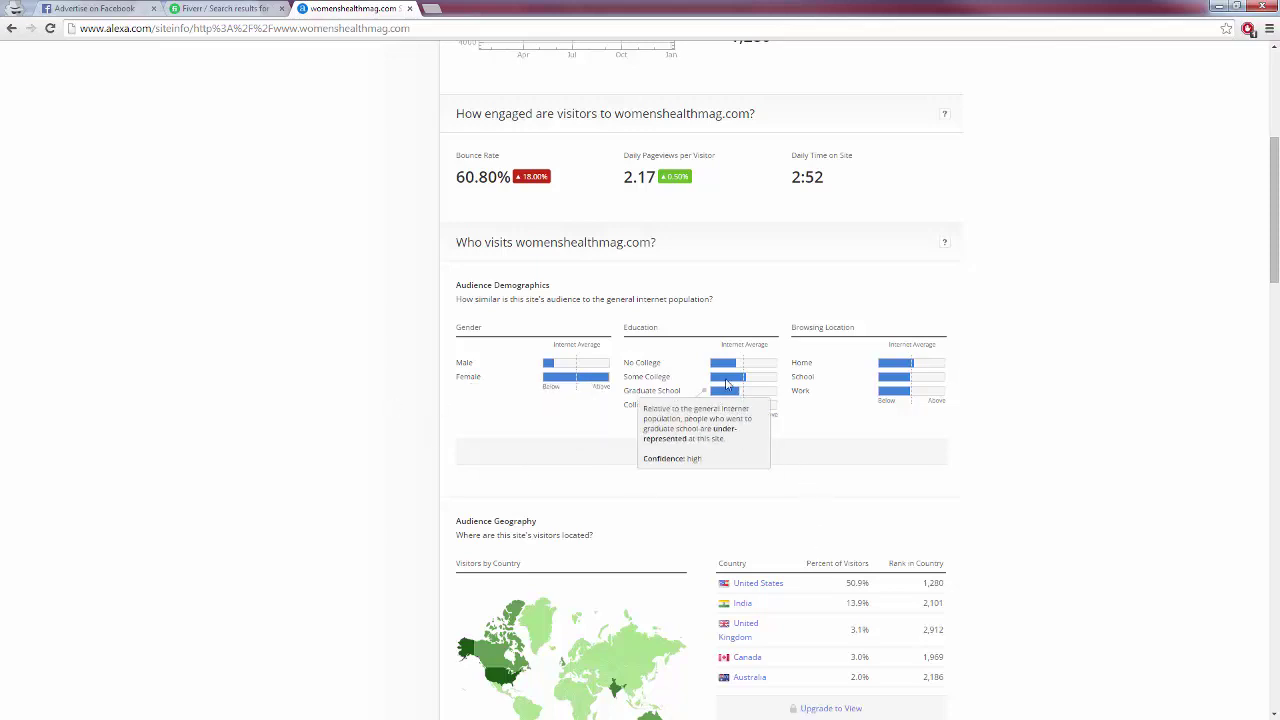
{"action": "mouse_move", "coordinate": [891, 395]}
Step: Examine the audience geography of womenshealthmag.com, including the share of visitors by country
{"action": "scroll", "coordinate": [903, 411], "scroll_direction": "down", "scroll_amount": 3}
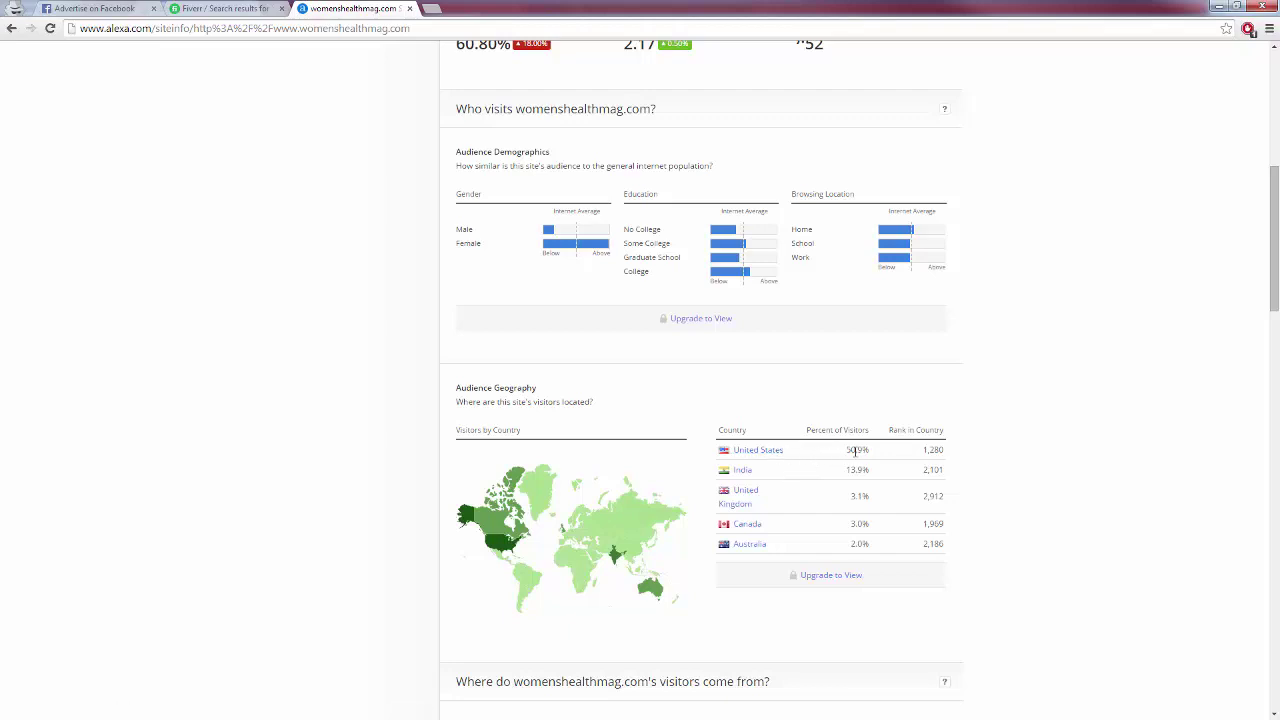
{"action": "scroll", "coordinate": [725, 465], "scroll_direction": "down", "scroll_amount": 1}
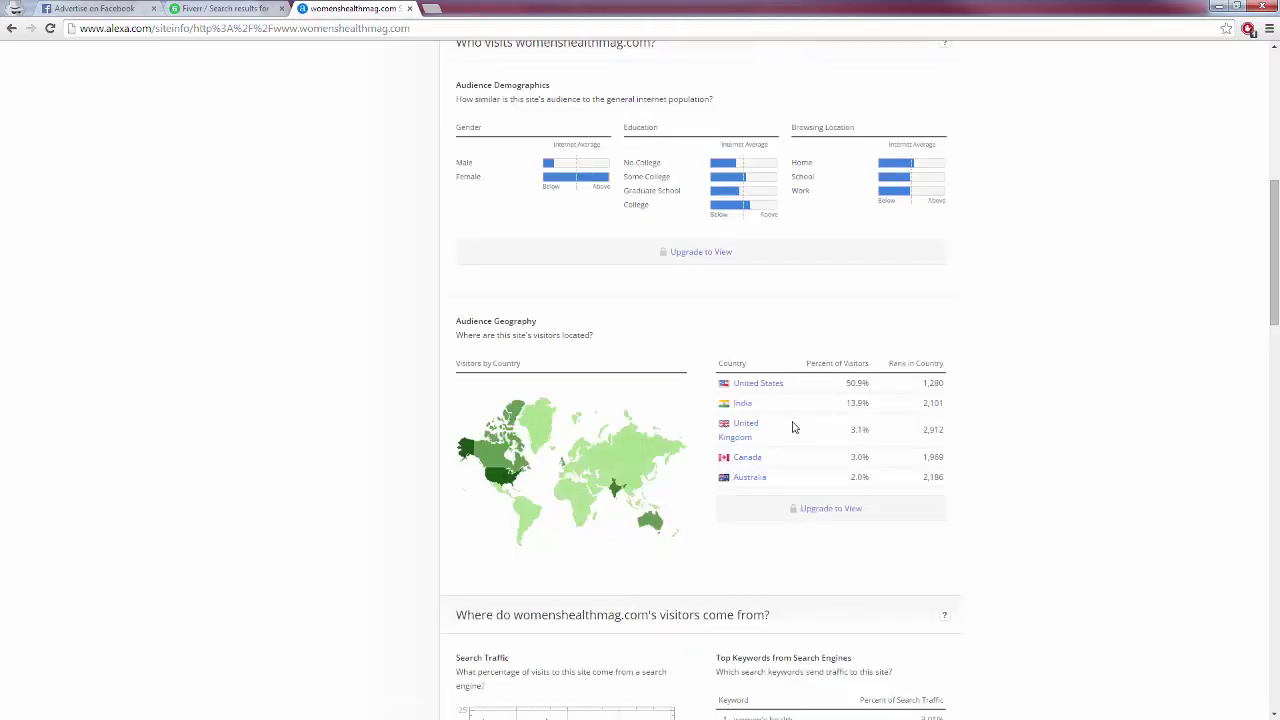
{"action": "scroll", "coordinate": [797, 424], "scroll_direction": "down", "scroll_amount": 1}
{"action": "scroll", "coordinate": [784, 428], "scroll_direction": "down", "scroll_amount": 1}
{"action": "scroll", "coordinate": [780, 423], "scroll_direction": "up", "scroll_amount": 4}
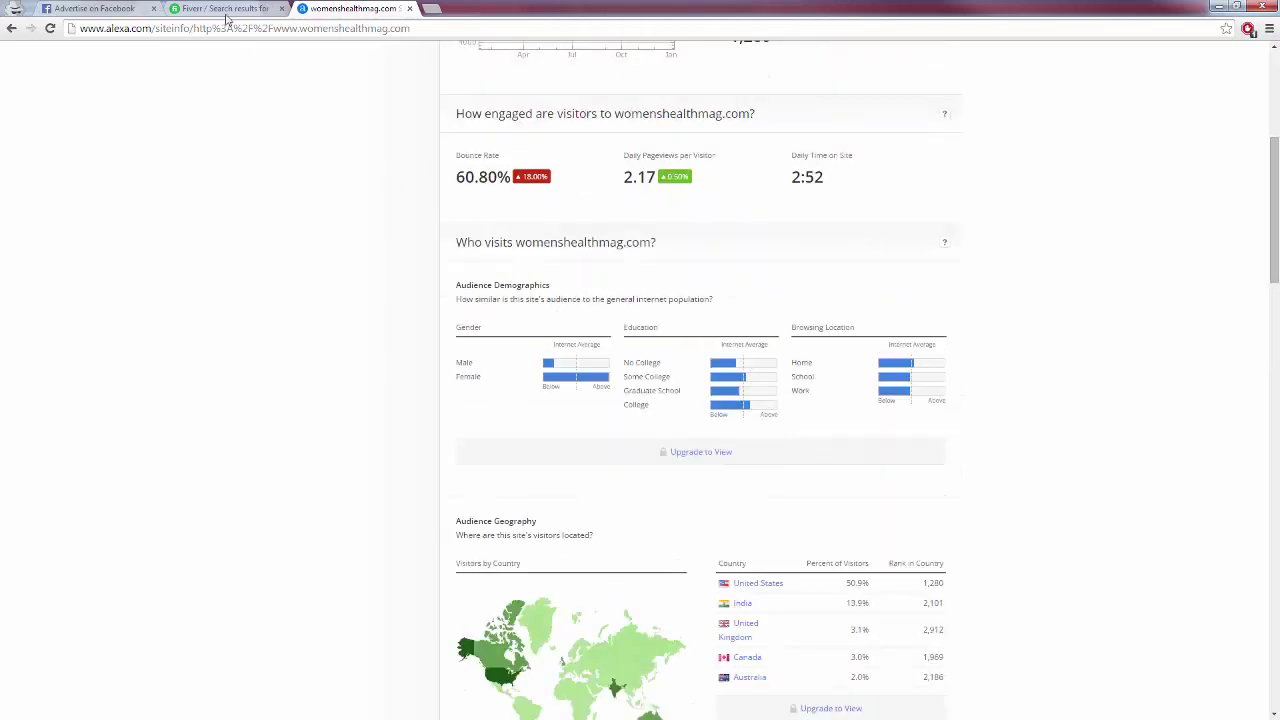
Step: Return to the Facebook ad set and set the audience's maximum age to 50
{"action": "left_click", "coordinate": [155, 7]}
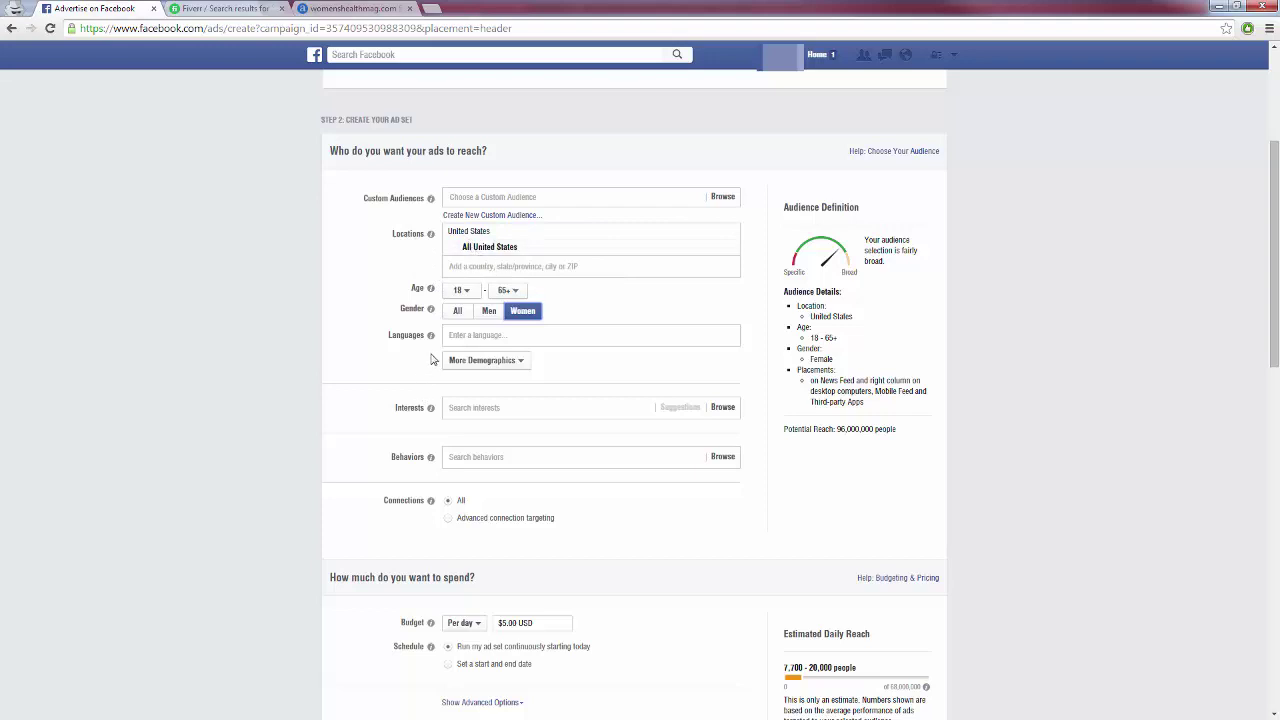
{"action": "left_click", "coordinate": [524, 293]}
{"action": "scroll", "coordinate": [509, 375], "scroll_direction": "down", "scroll_amount": 5}
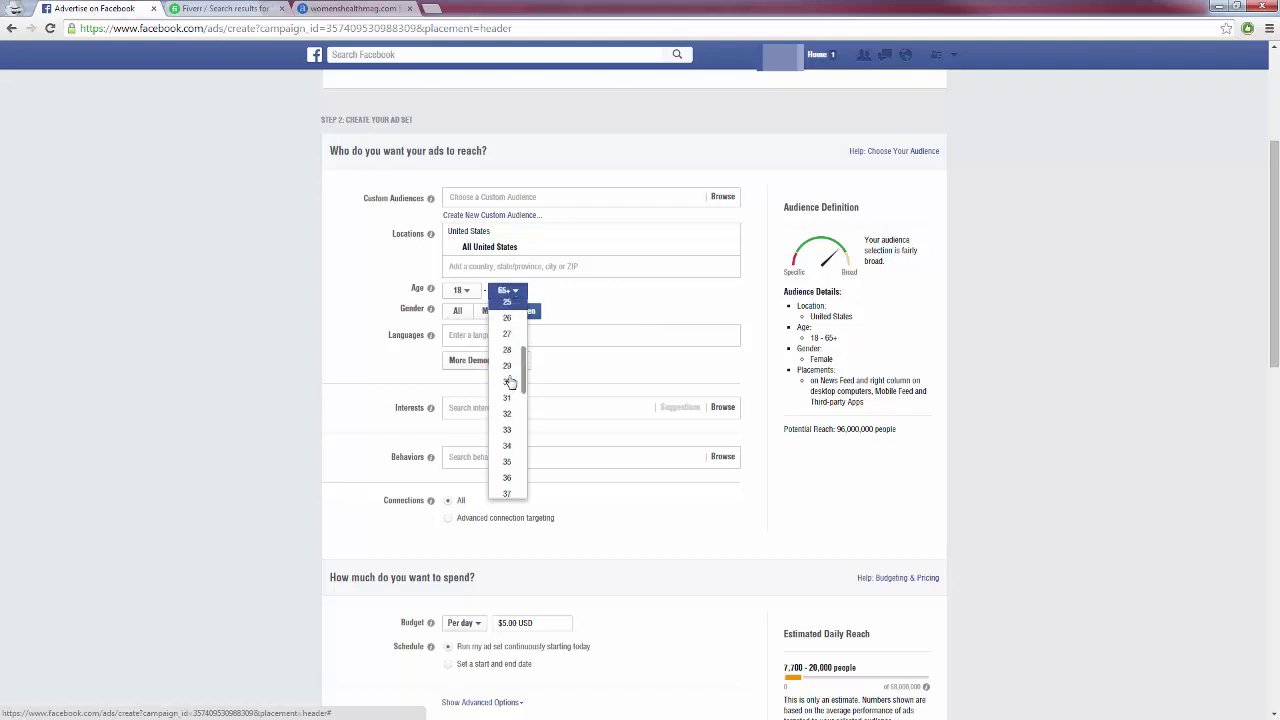
{"action": "scroll", "coordinate": [510, 400], "scroll_direction": "down", "scroll_amount": 2}
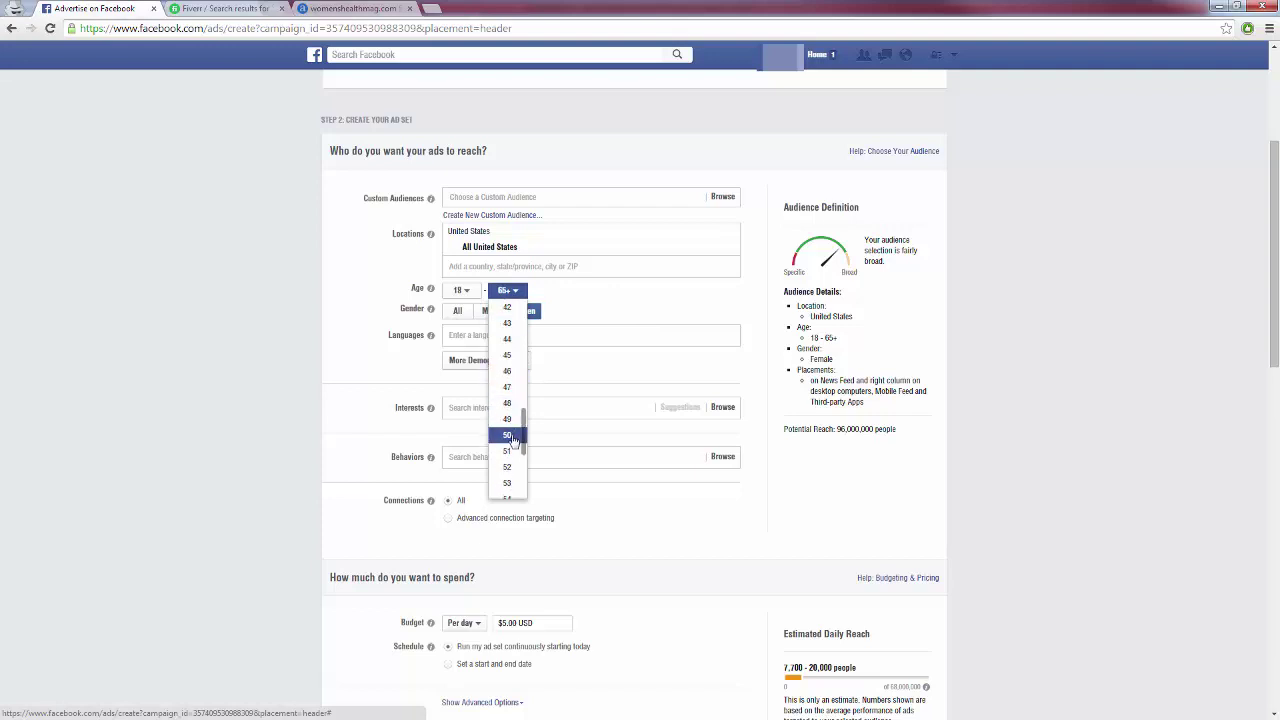
{"action": "left_click", "coordinate": [508, 437]}
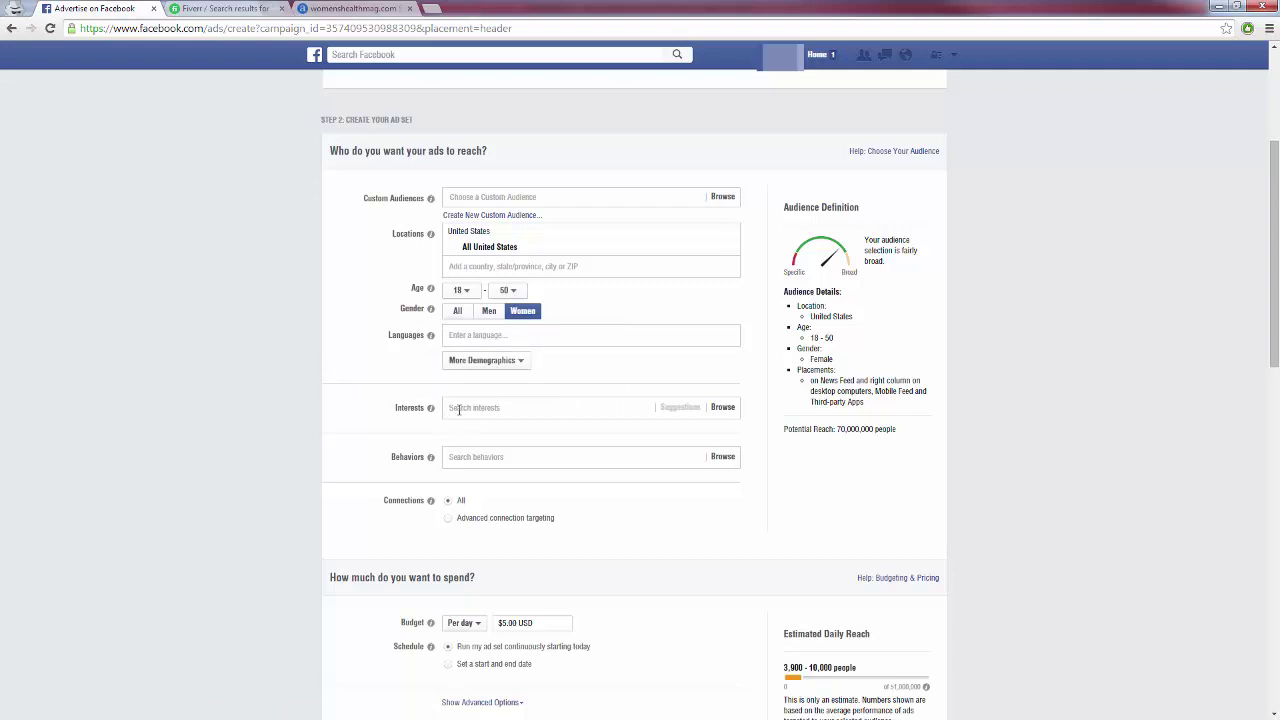
Step: Search the audience interests for "weight loss" and add the Weight loss interest
{"action": "left_click", "coordinate": [462, 408]}
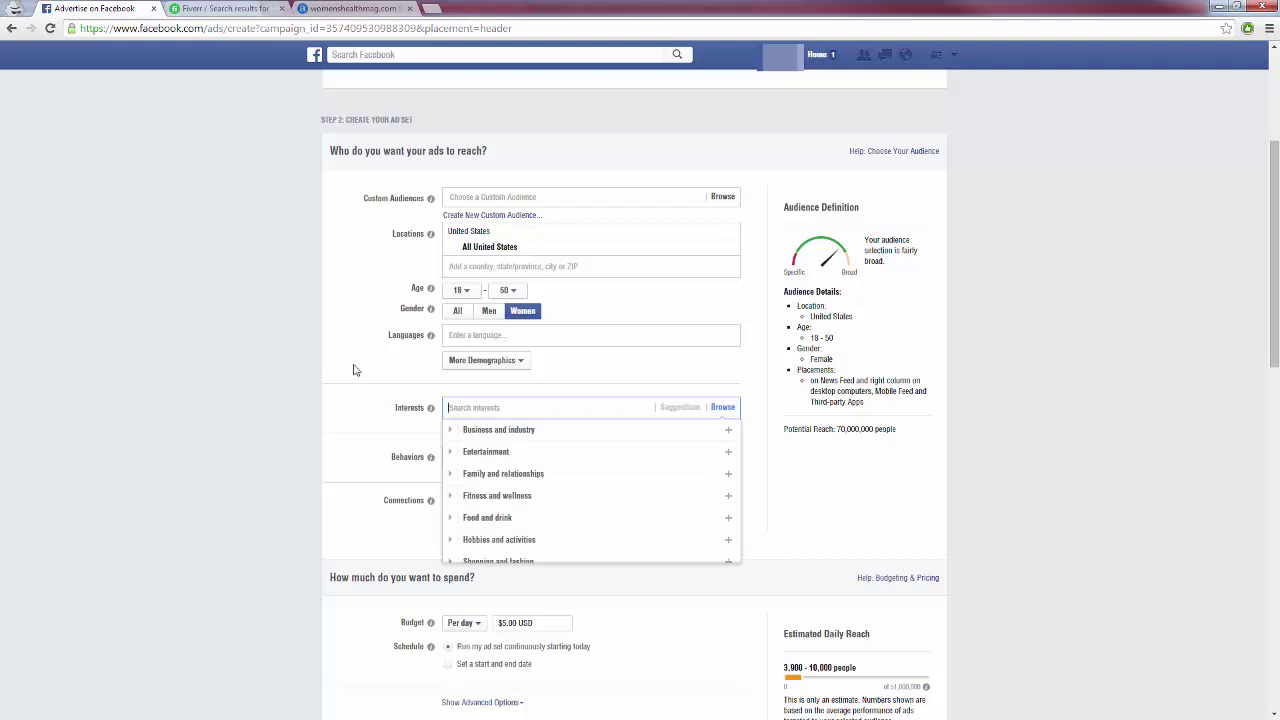
{"action": "type", "text": "w"}
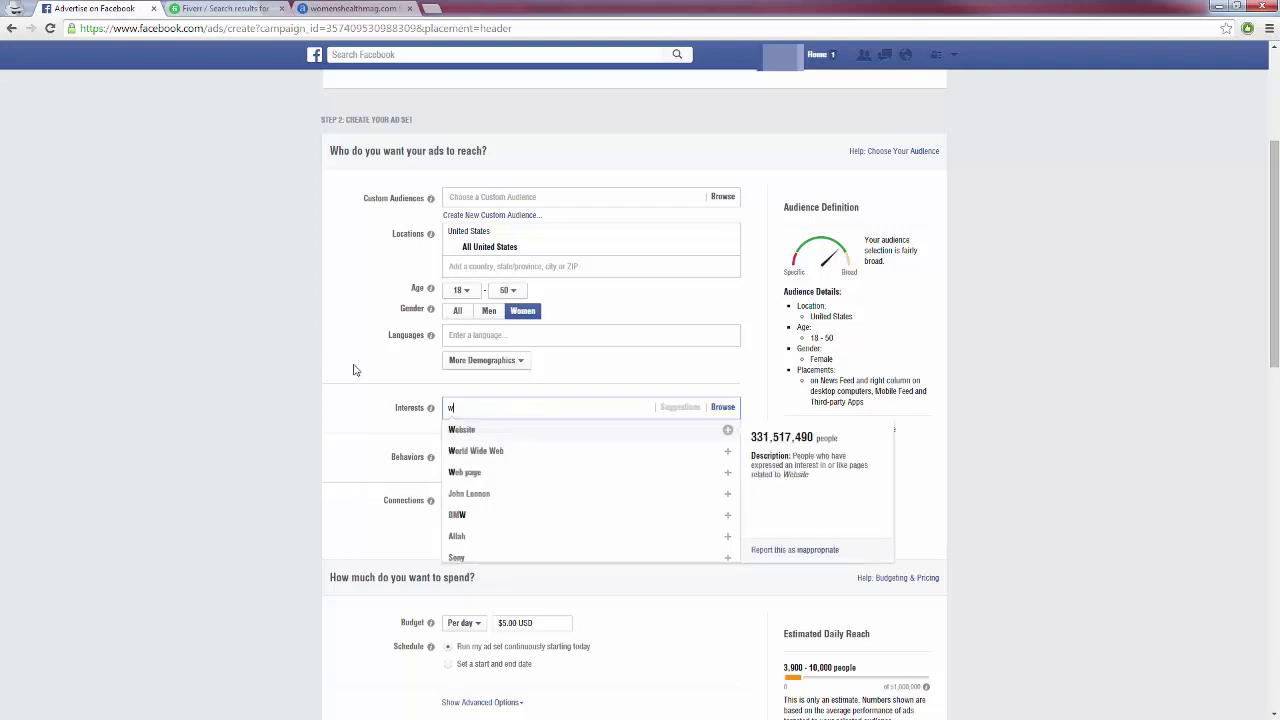
{"action": "type", "text": "eight loss"}
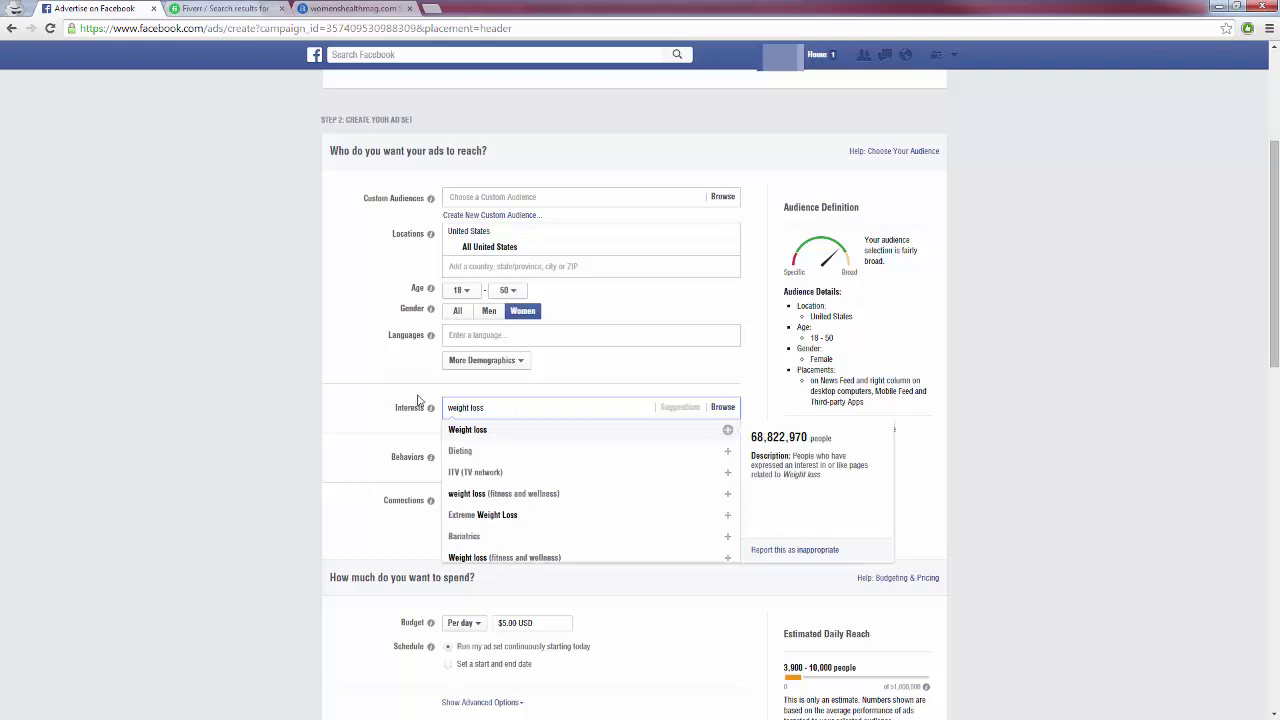
{"action": "left_click", "coordinate": [466, 429]}
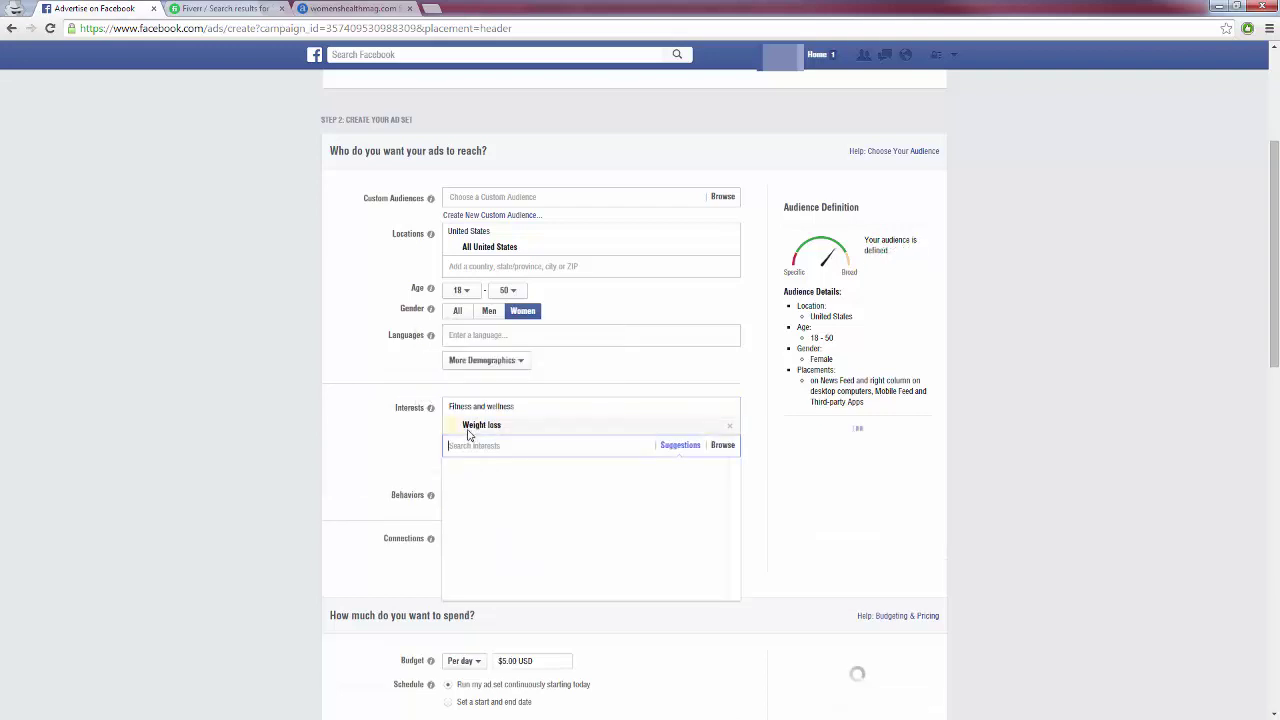
{"action": "left_click", "coordinate": [378, 434]}
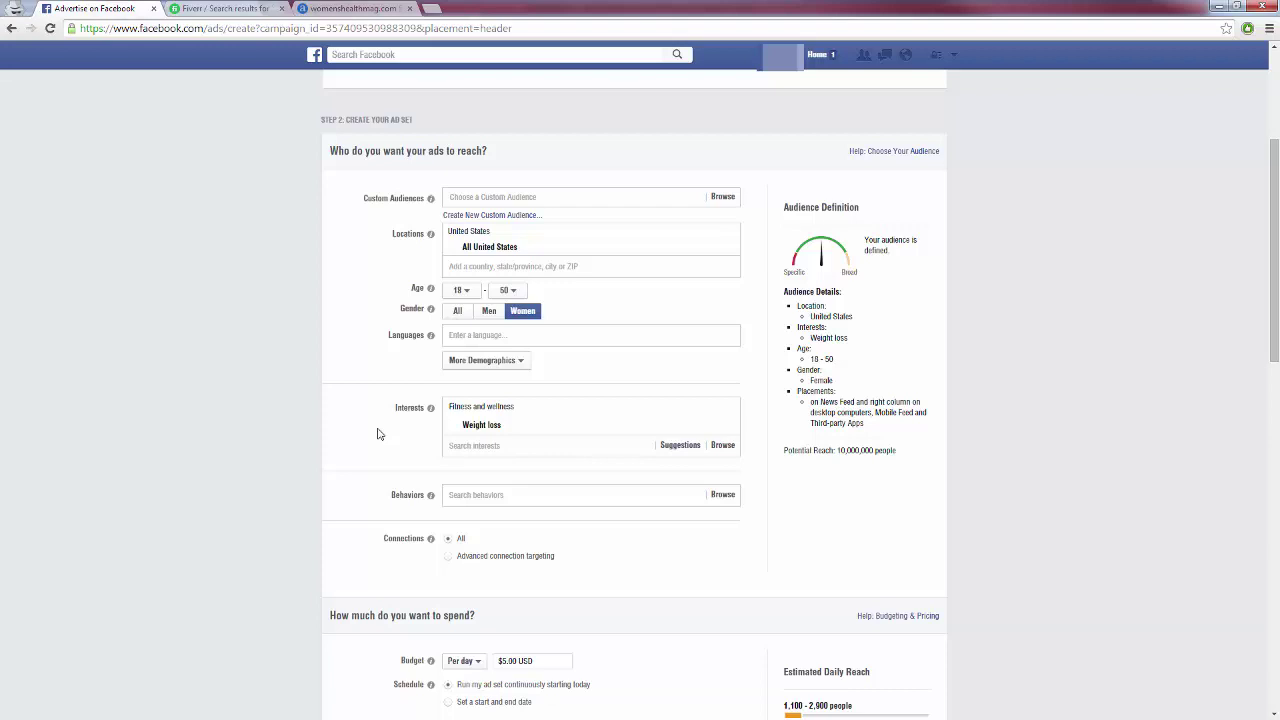
Step: Add the suggested interests Dieting and Physical exercise to the audience targeting
{"action": "left_click", "coordinate": [466, 447]}
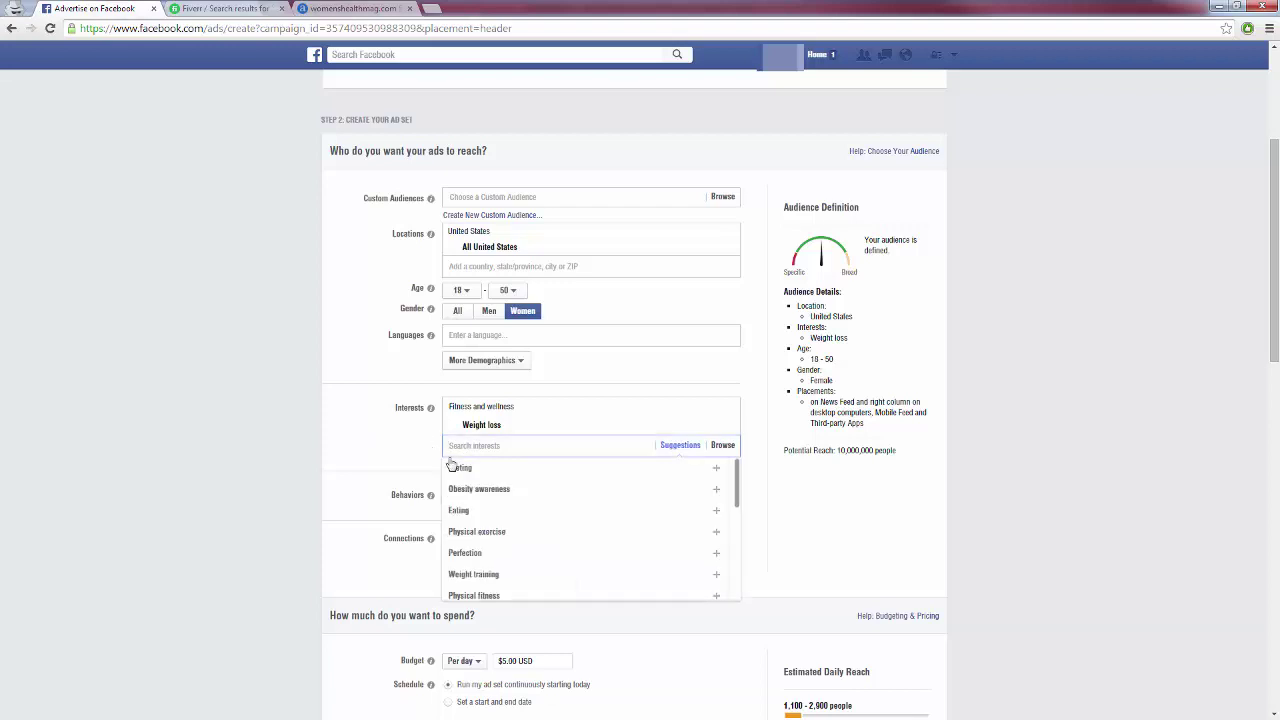
{"action": "mouse_move", "coordinate": [470, 425]}
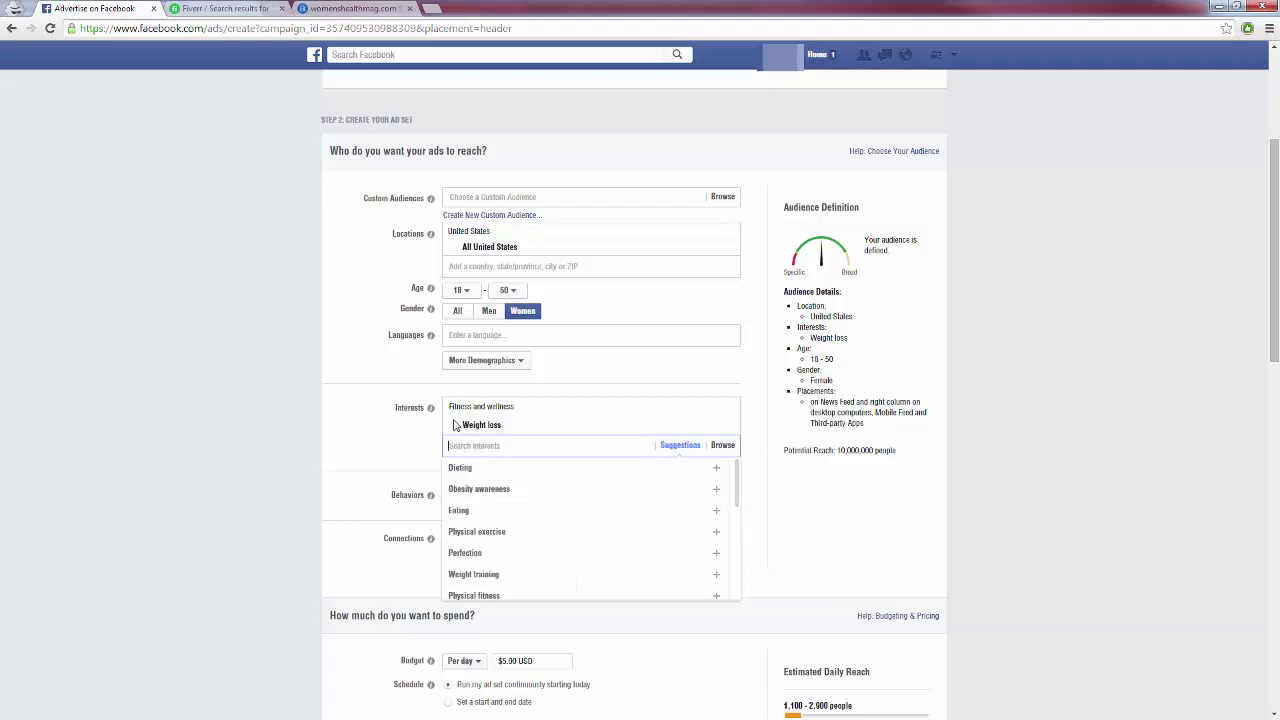
{"action": "left_click", "coordinate": [469, 474]}
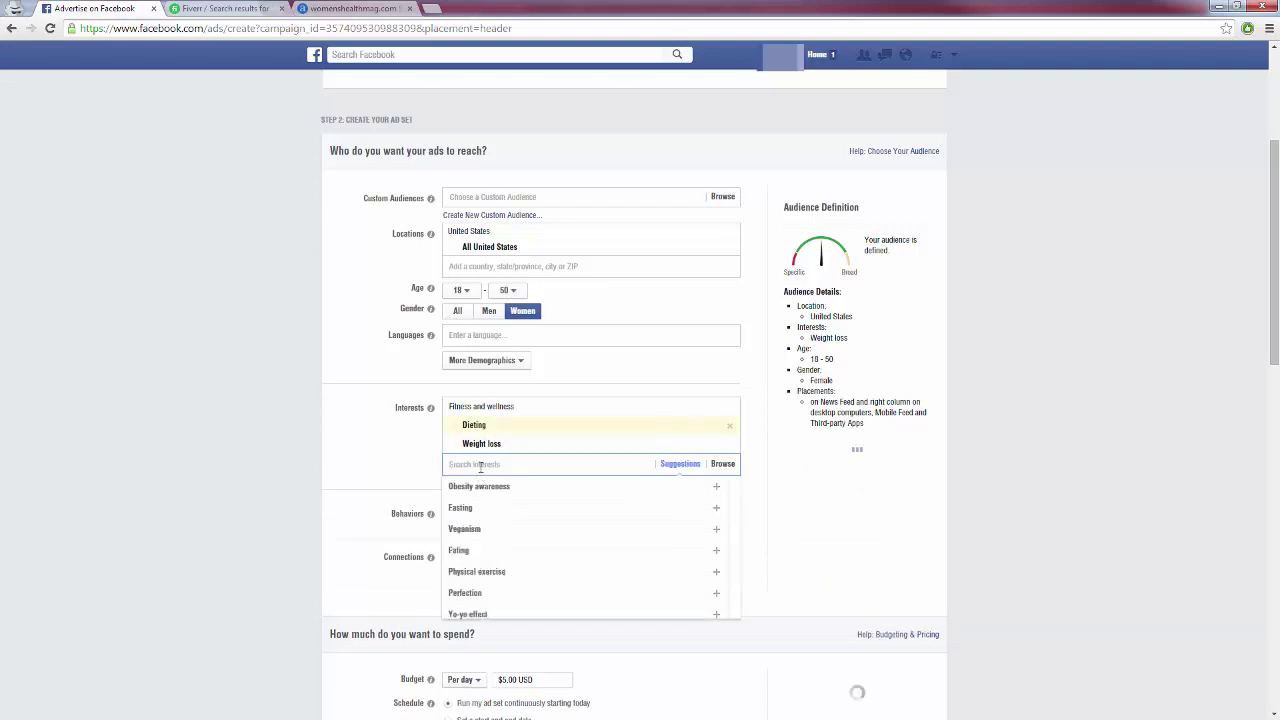
{"action": "left_click", "coordinate": [495, 572]}
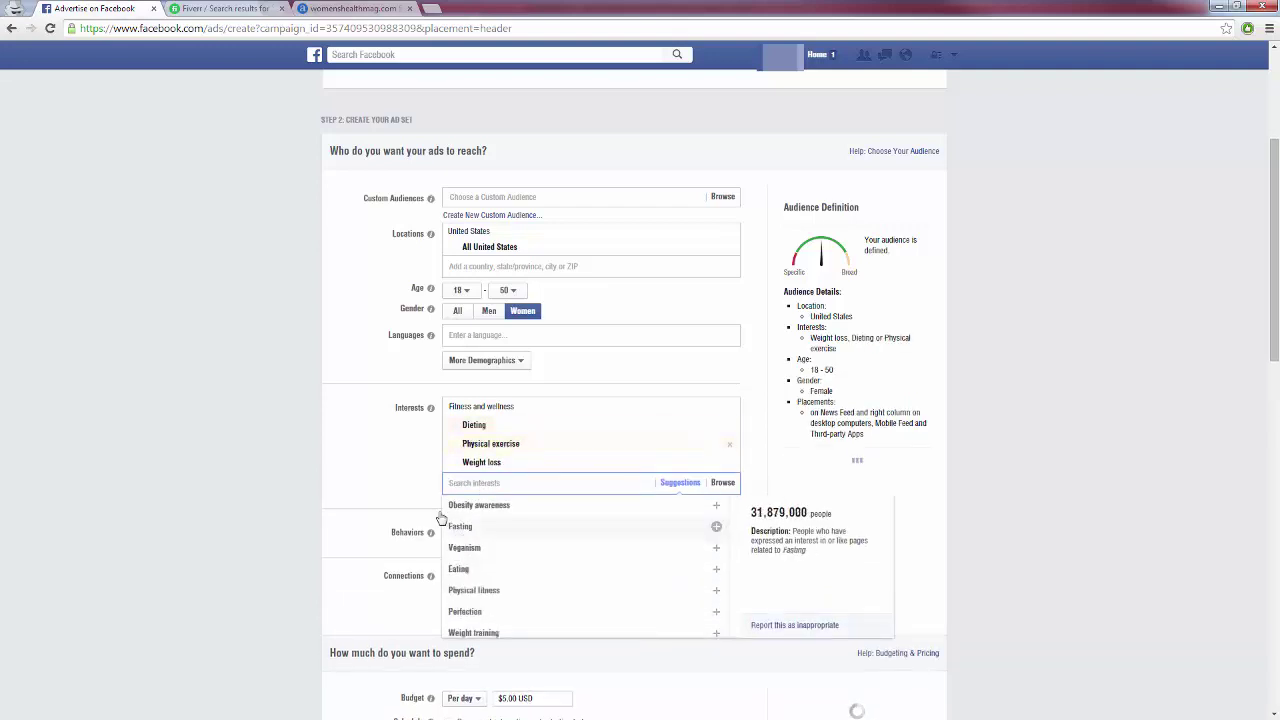
{"action": "left_click", "coordinate": [400, 491]}
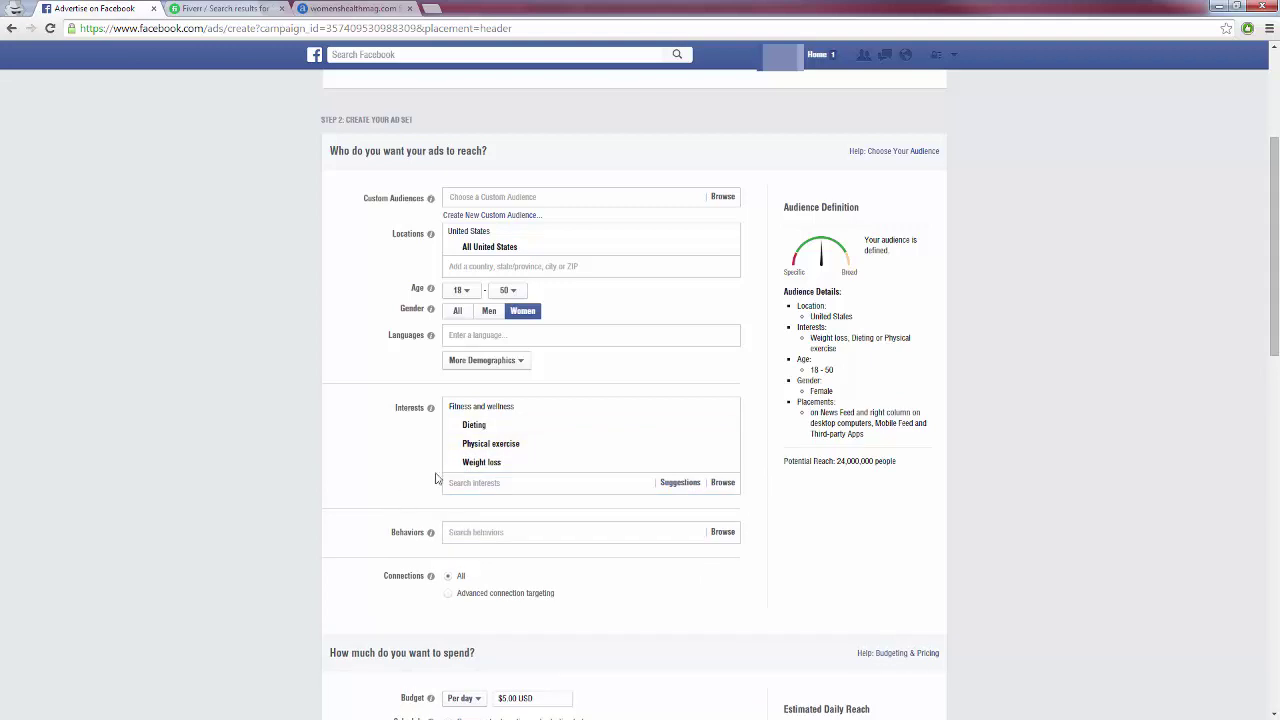
Step: Remove the 110 × 80 placeholder from the ad images and add the "25 Pounds in Only 2 Weeks!" banner in its place
{"action": "mouse_move", "coordinate": [474, 443]}
{"action": "scroll", "coordinate": [340, 448], "scroll_direction": "down", "scroll_amount": 1}
{"action": "scroll", "coordinate": [340, 448], "scroll_direction": "down", "scroll_amount": 4}
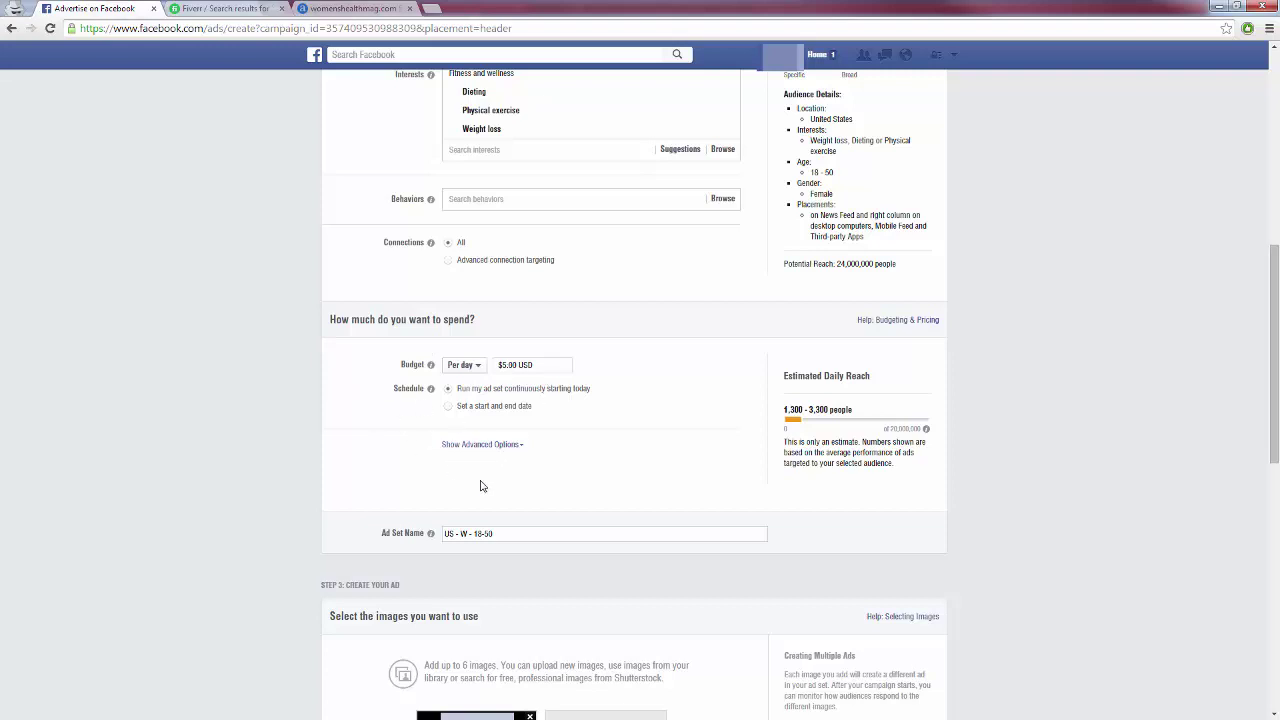
{"action": "scroll", "coordinate": [449, 468], "scroll_direction": "down", "scroll_amount": 2}
{"action": "scroll", "coordinate": [251, 480], "scroll_direction": "up", "scroll_amount": 1}
{"action": "scroll", "coordinate": [254, 474], "scroll_direction": "down", "scroll_amount": 2}
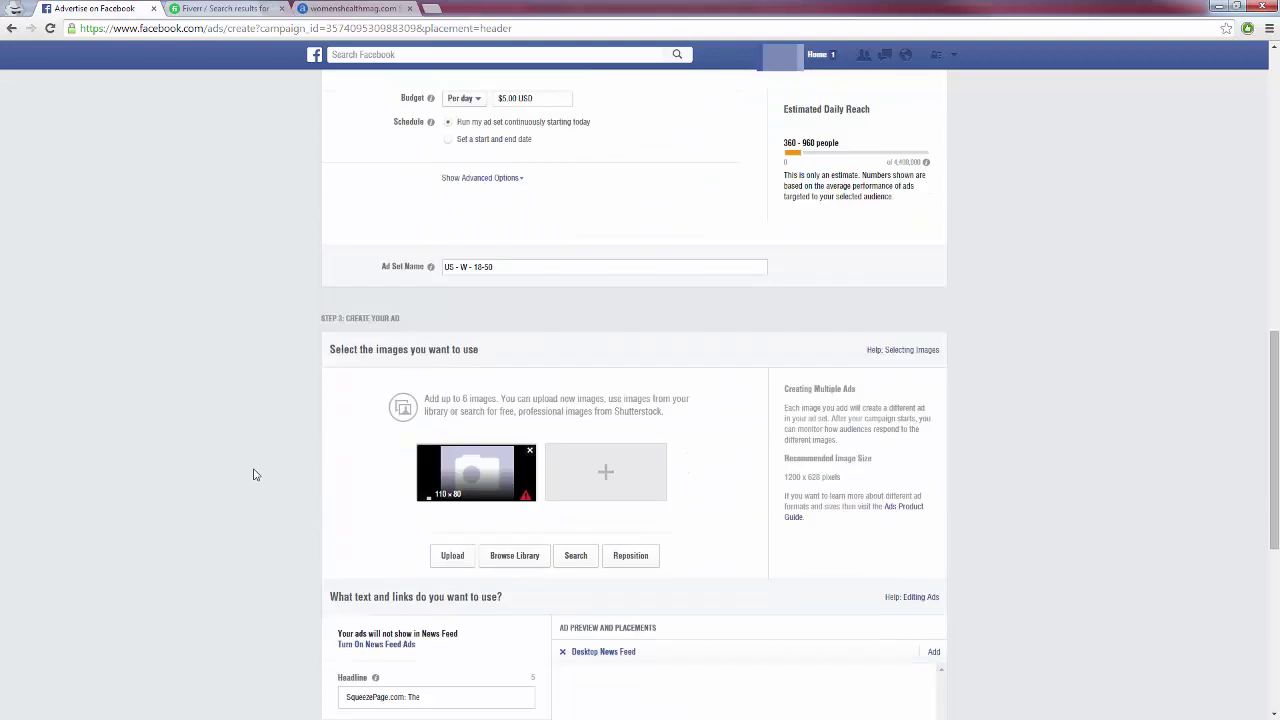
{"action": "scroll", "coordinate": [254, 475], "scroll_direction": "down", "scroll_amount": 1}
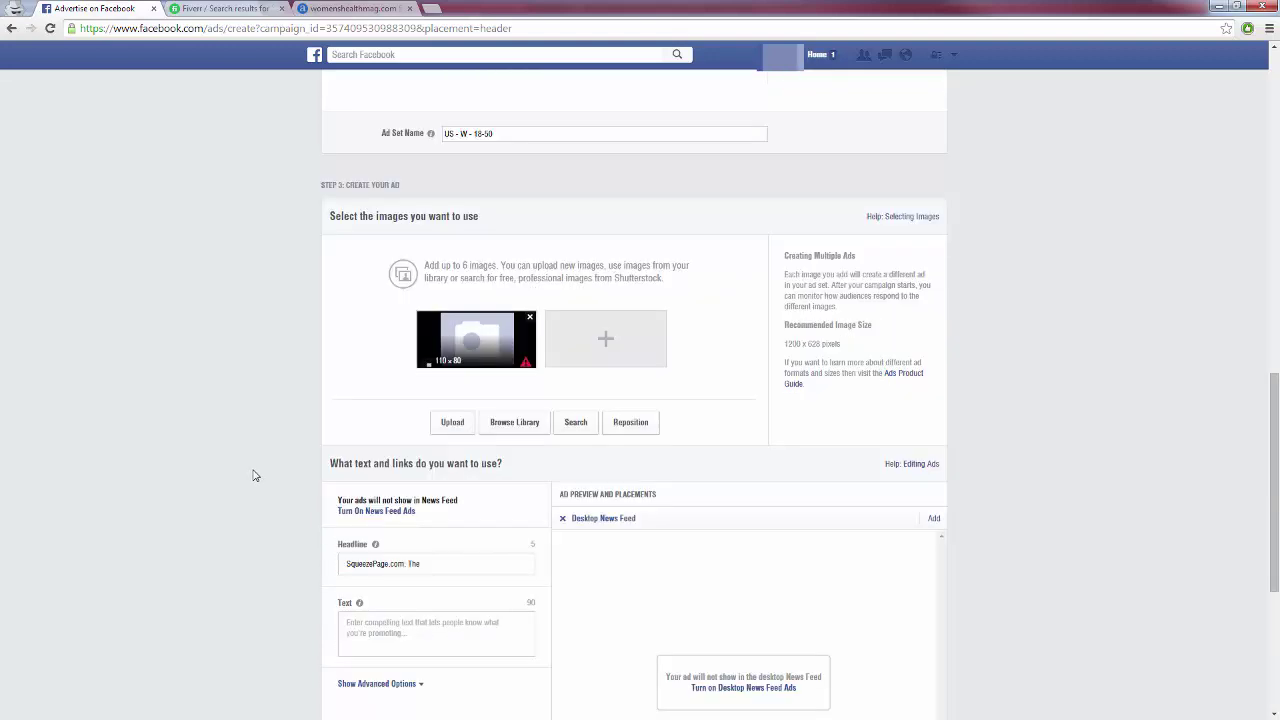
{"action": "scroll", "coordinate": [254, 475], "scroll_direction": "down", "scroll_amount": 1}
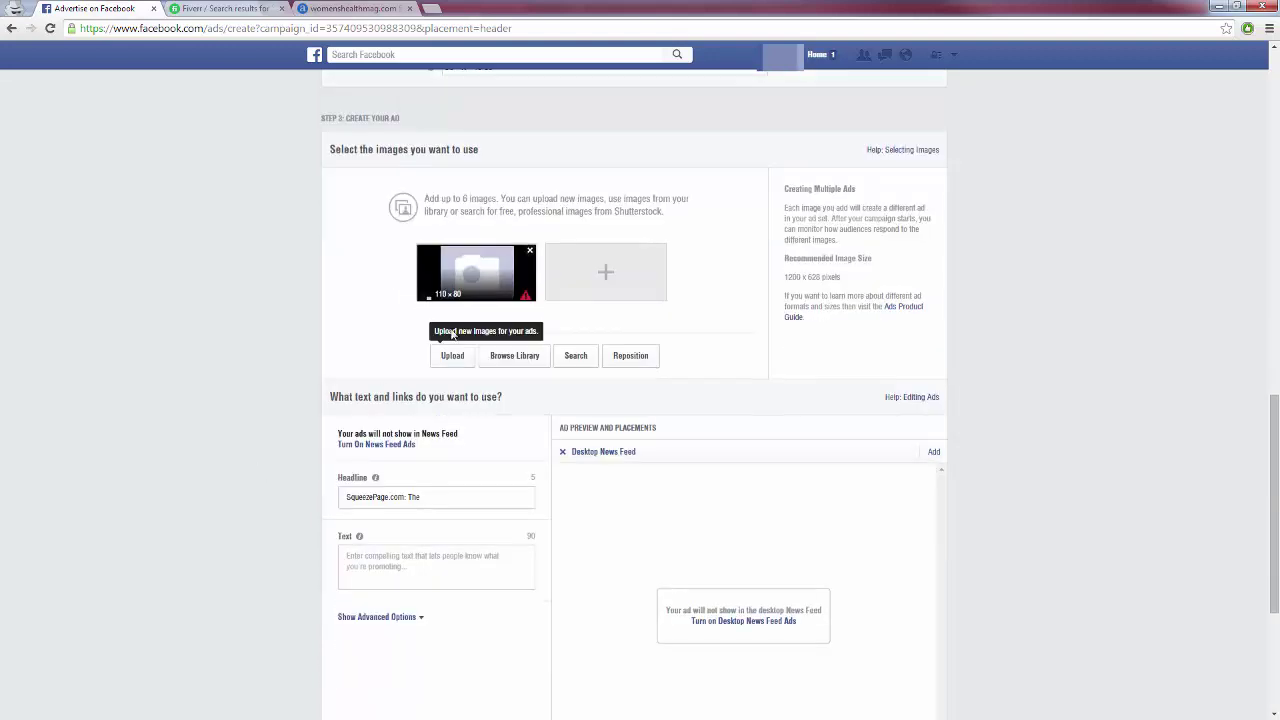
{"action": "left_click", "coordinate": [531, 252]}
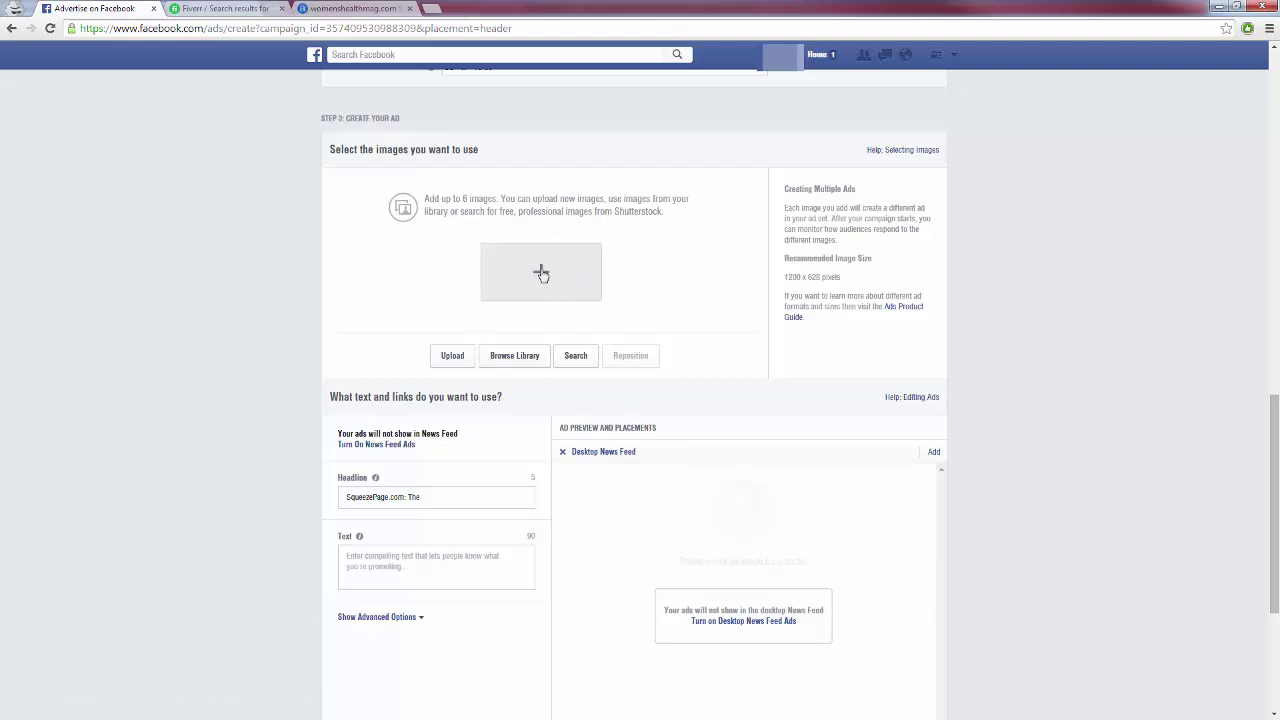
{"action": "left_click", "coordinate": [540, 273]}
Step: Check the available call-to-action button choices for the ad, leaving none selected
{"action": "scroll", "coordinate": [297, 329], "scroll_direction": "down", "scroll_amount": 2}
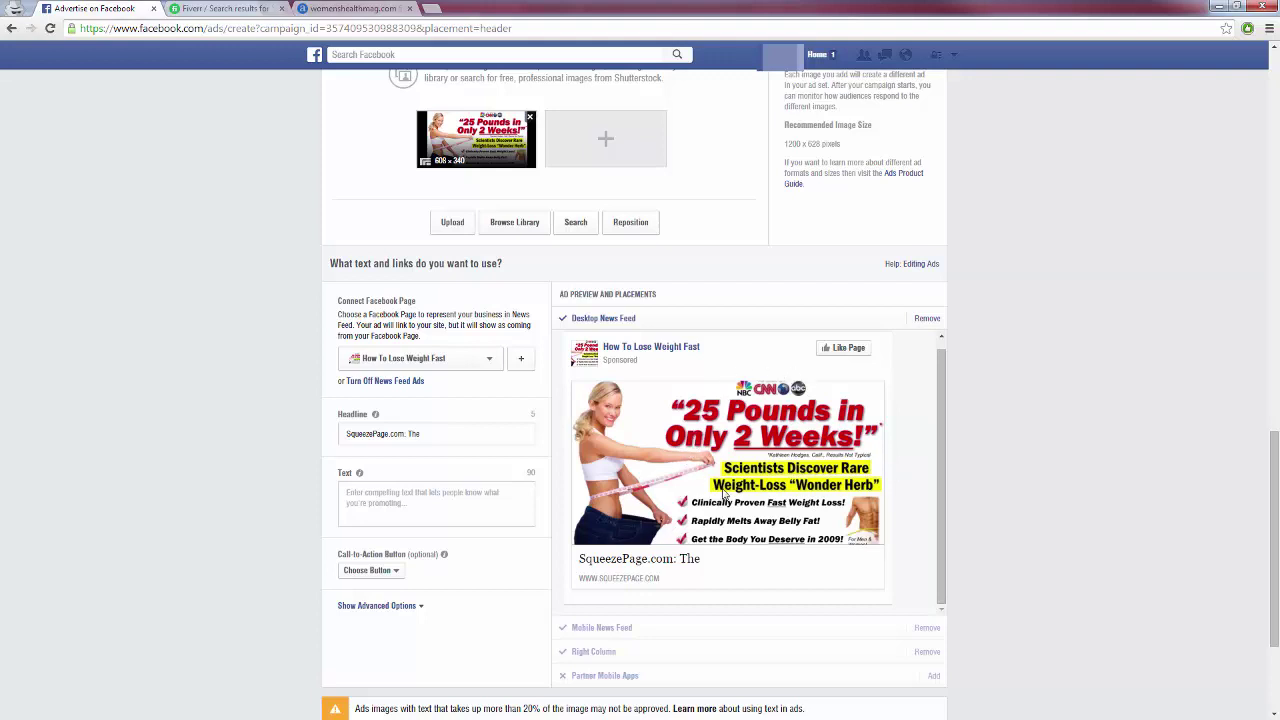
{"action": "left_click", "coordinate": [395, 571]}
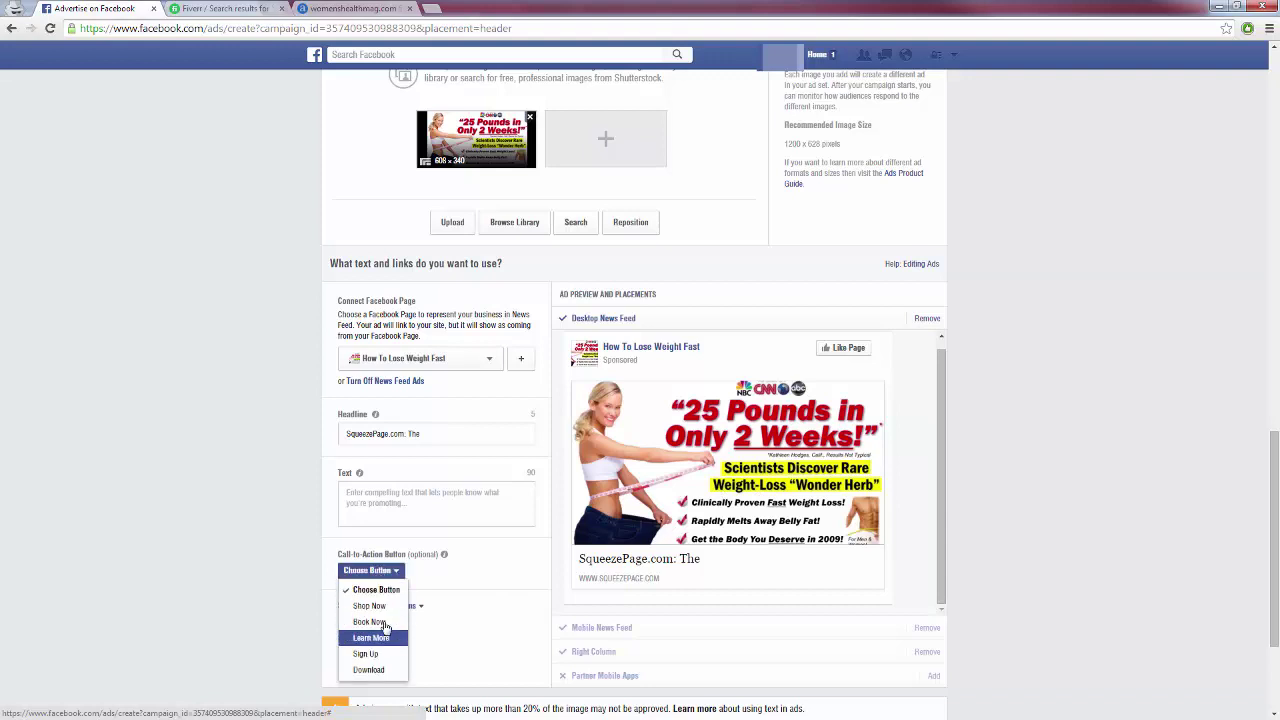
{"action": "left_click", "coordinate": [388, 582]}
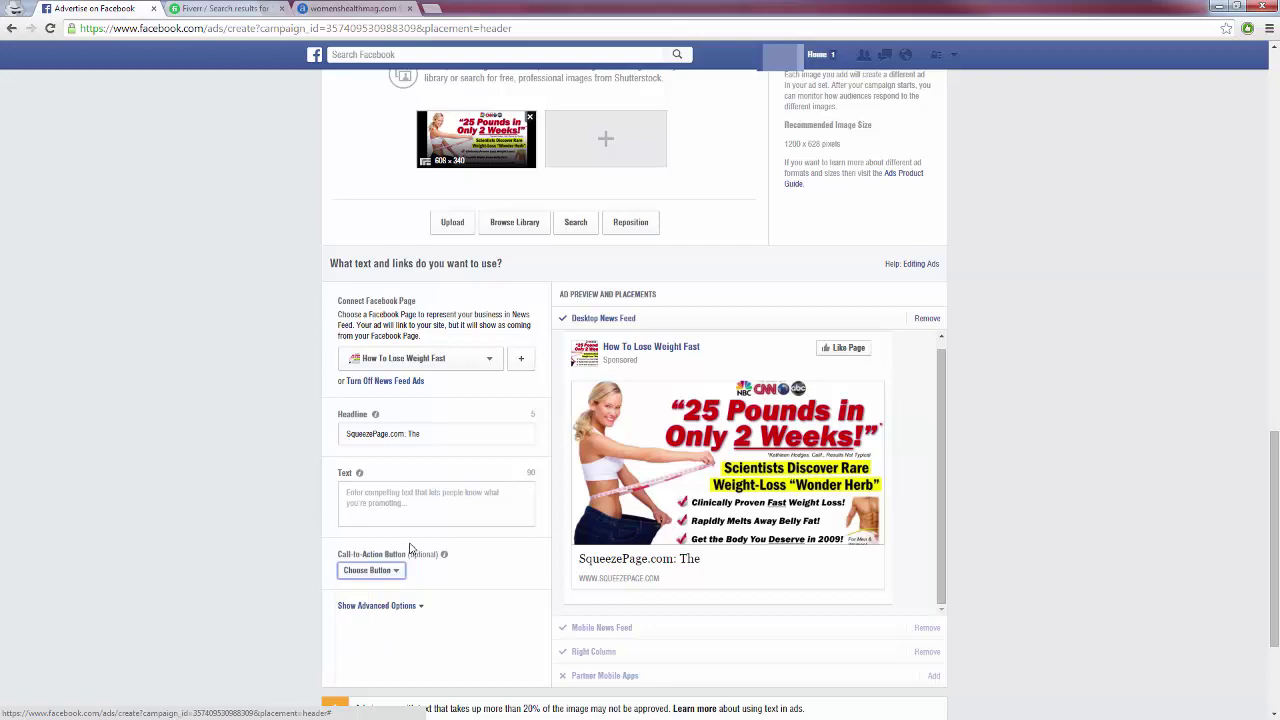
Step: Switch to the Fiverr search results, look through the Facebook news feed ad gigs, and return to the Facebook ad
{"action": "left_click", "coordinate": [256, 12]}
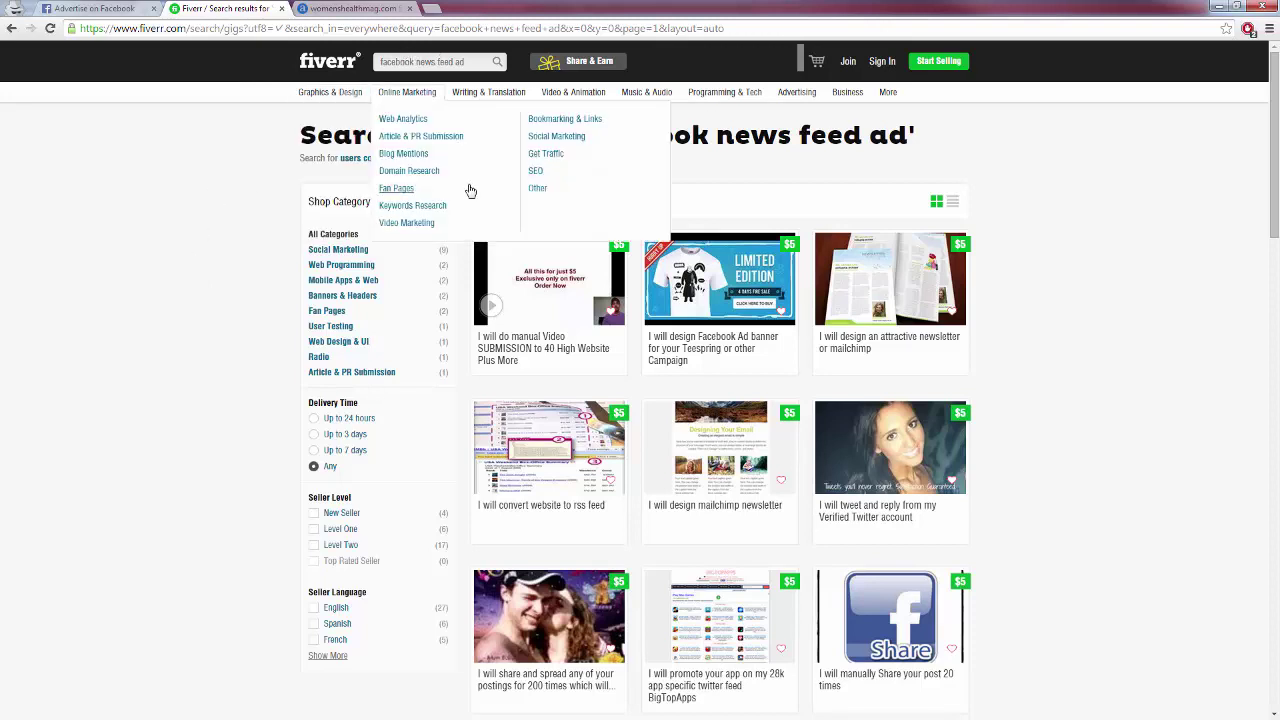
{"action": "scroll", "coordinate": [598, 437], "scroll_direction": "down", "scroll_amount": 2}
{"action": "scroll", "coordinate": [598, 437], "scroll_direction": "down", "scroll_amount": 3}
{"action": "scroll", "coordinate": [586, 434], "scroll_direction": "up", "scroll_amount": 5}
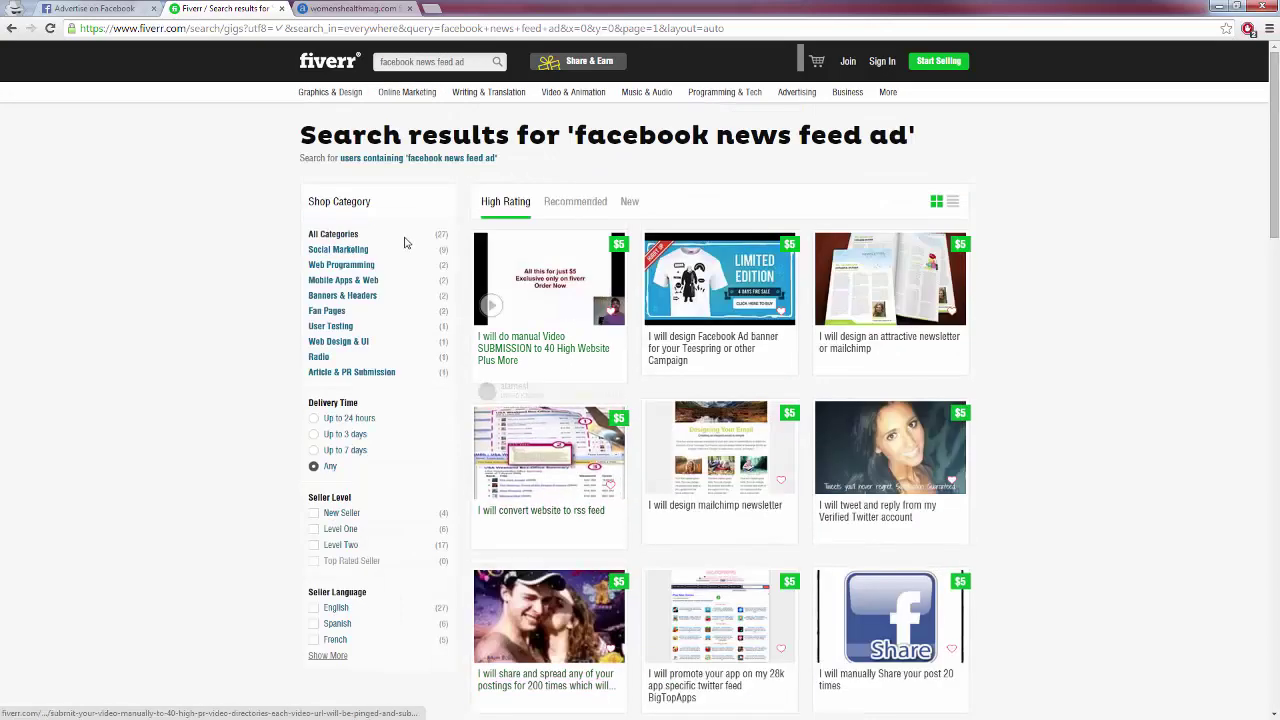
{"action": "left_click", "coordinate": [103, 9]}
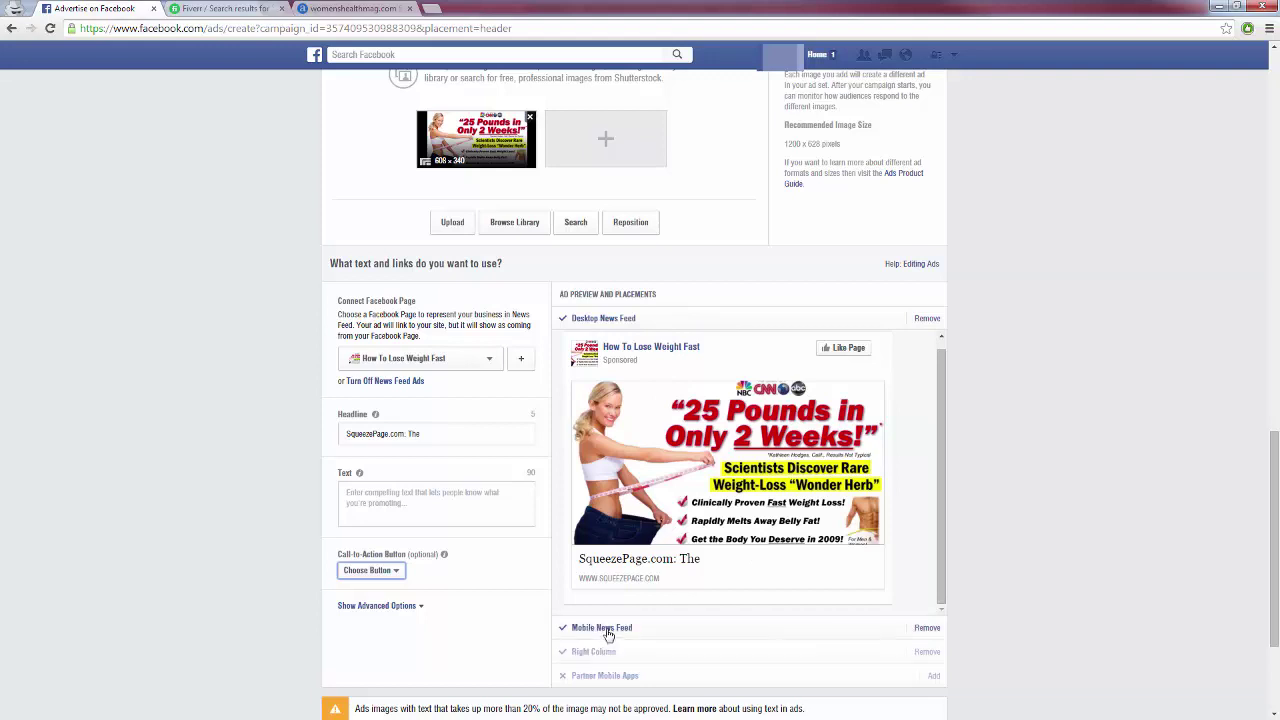
Step: Remove the Right Column placement from the ad
{"action": "left_click", "coordinate": [927, 651]}
{"action": "scroll", "coordinate": [900, 660], "scroll_direction": "down", "scroll_amount": 1}
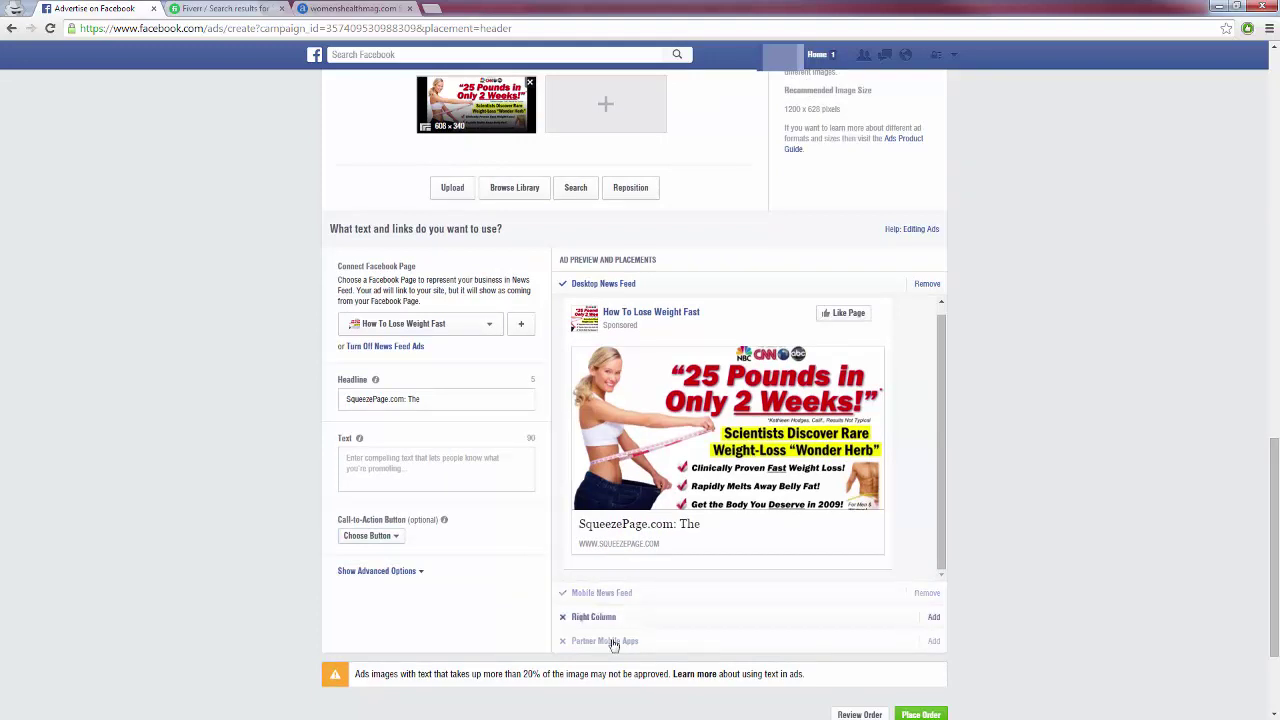
{"action": "scroll", "coordinate": [600, 640], "scroll_direction": "up", "scroll_amount": 1}
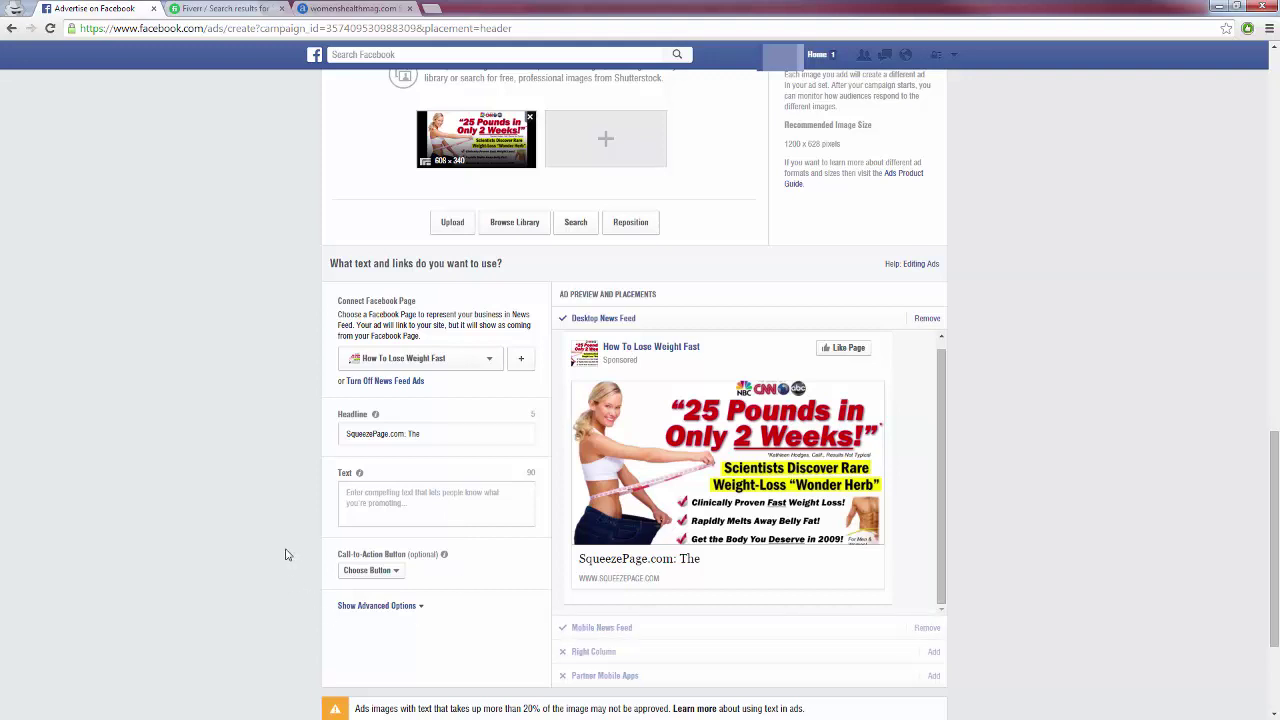
Step: Replace the ad's headline with "How To Lose 25 Pounds!"
{"action": "left_click_drag", "start_coordinate": [466, 432], "coordinate": [317, 449]}
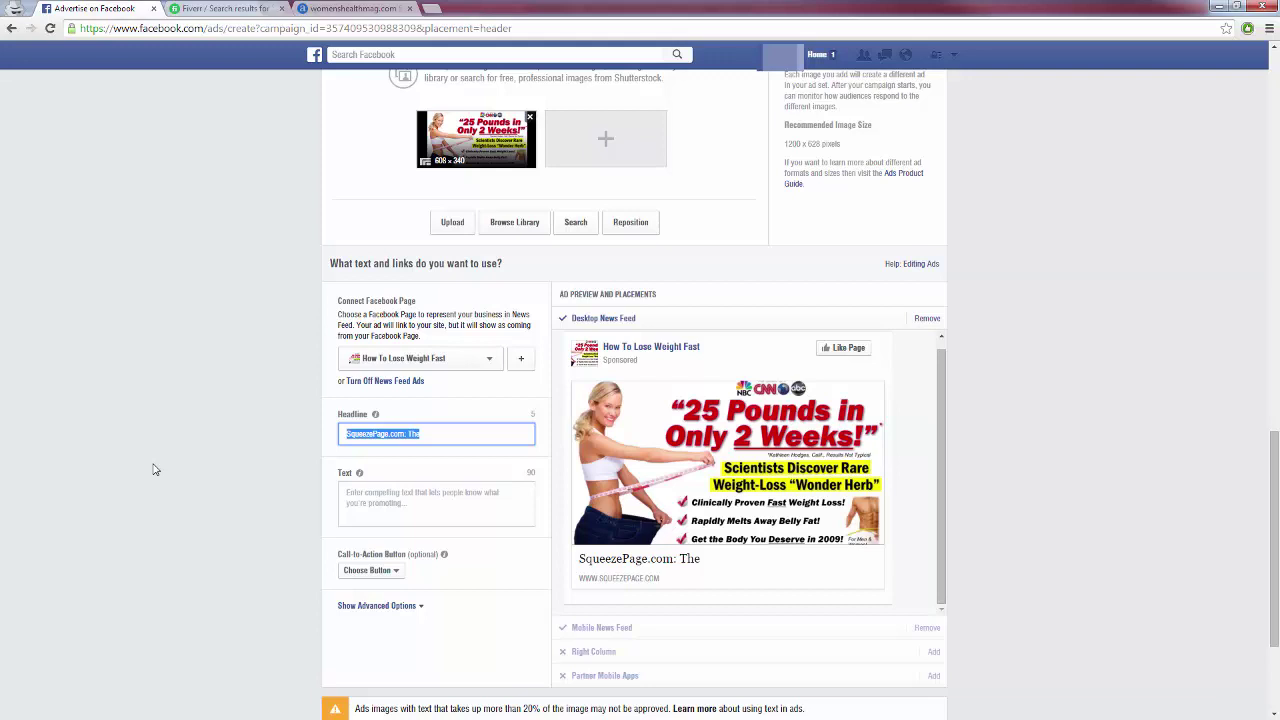
{"action": "type", "text": "How To Lose 25 Pounds!"}
{"action": "left_click", "coordinate": [302, 468]}
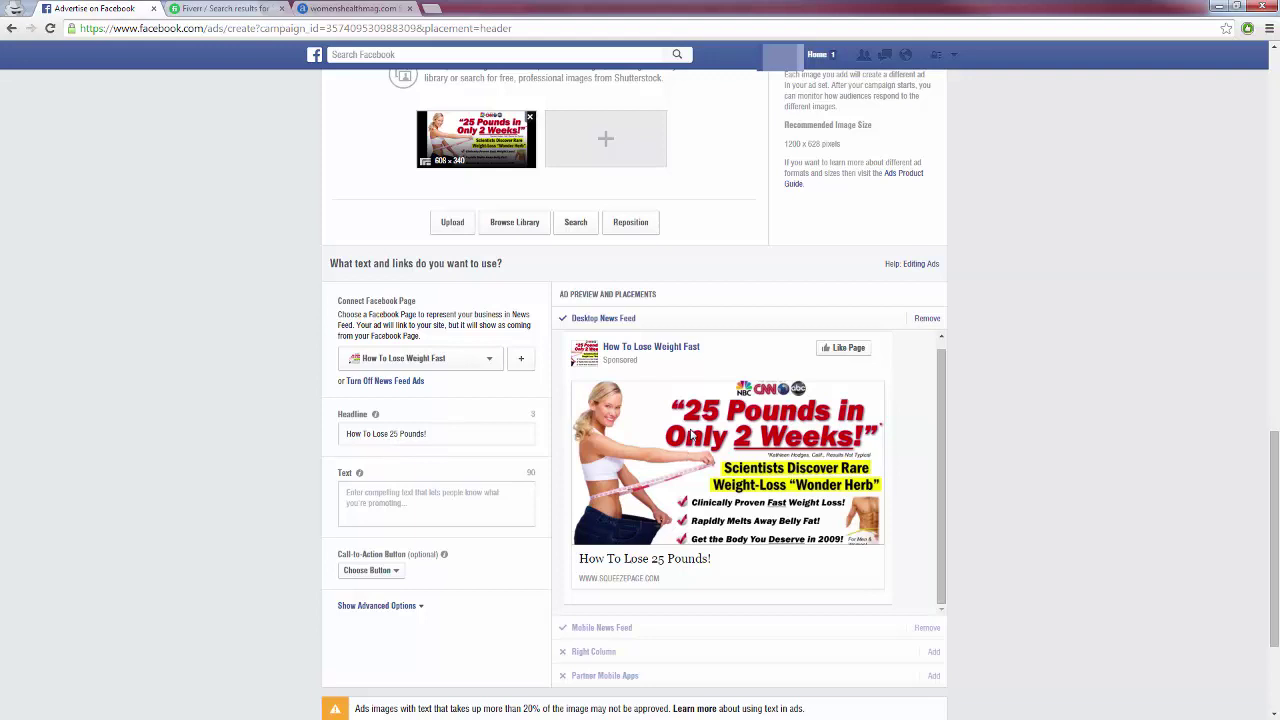
Step: Enter the ad text "Tired of those love handles? Click here to learn how I lost 25 pounds in only 2 weeks!"
{"action": "left_click", "coordinate": [374, 500]}
{"action": "type", "text": "Tired of those love handles? Click here to learn how I lost 25 pounds in only 2 weeks!"}
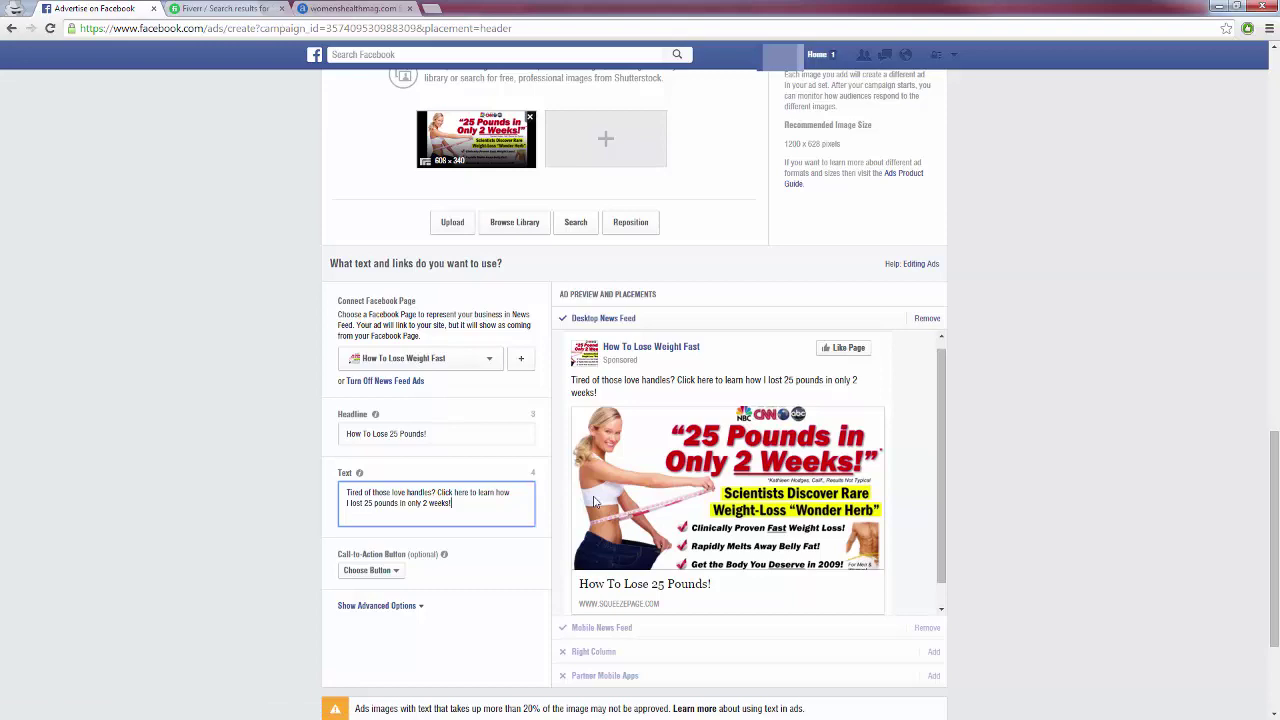
Step: Set the ad's call-to-action button to Download
{"action": "scroll", "coordinate": [594, 502], "scroll_direction": "up", "scroll_amount": 12}
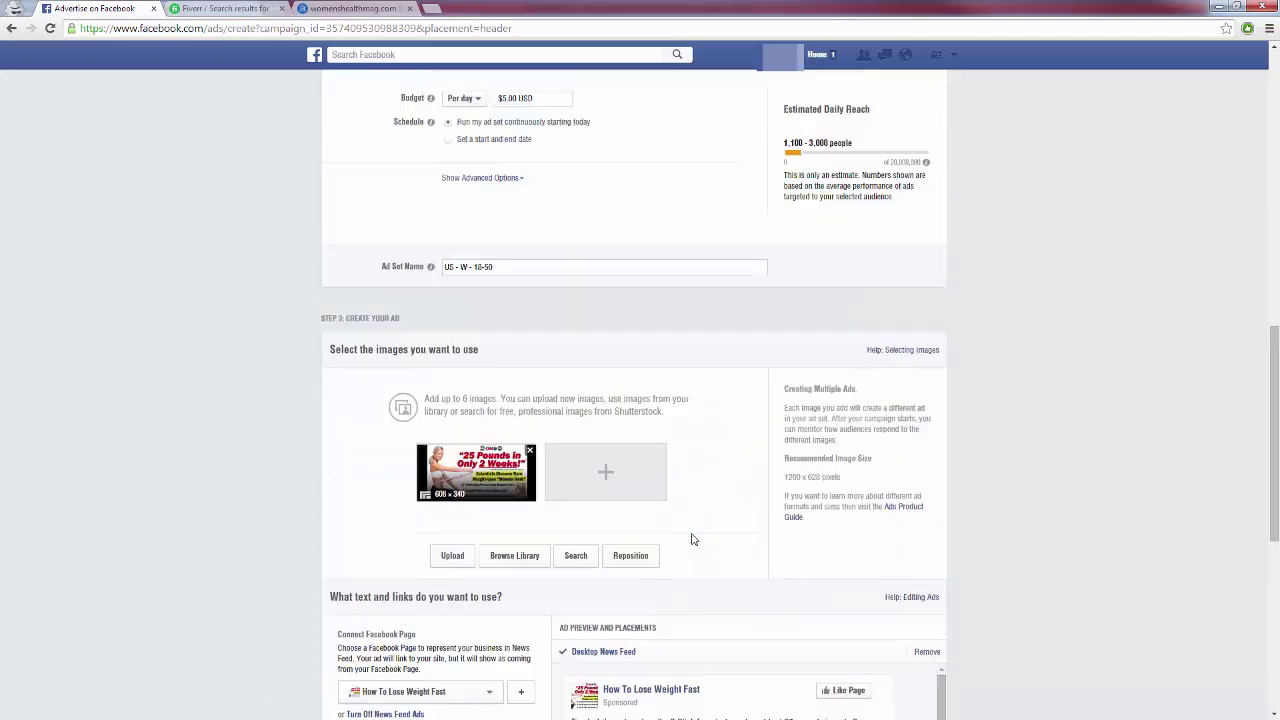
{"action": "scroll", "coordinate": [243, 455], "scroll_direction": "down", "scroll_amount": 12}
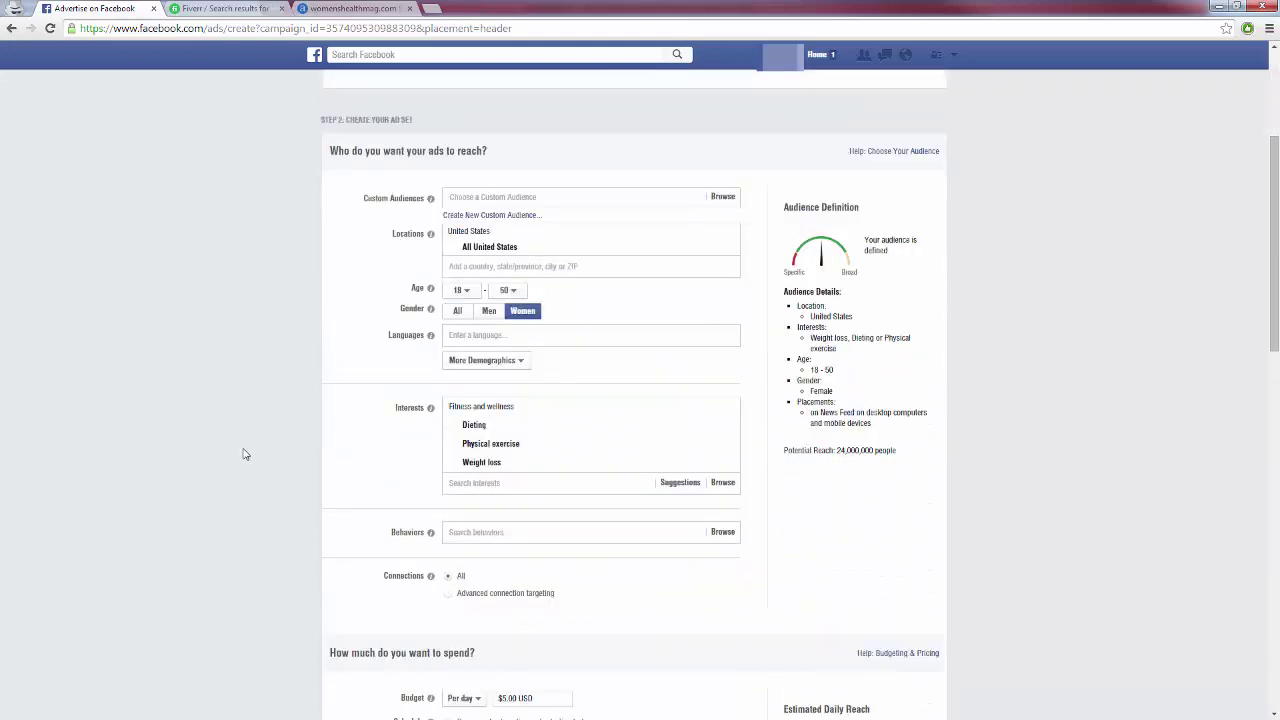
{"action": "scroll", "coordinate": [668, 508], "scroll_direction": "down", "scroll_amount": 1}
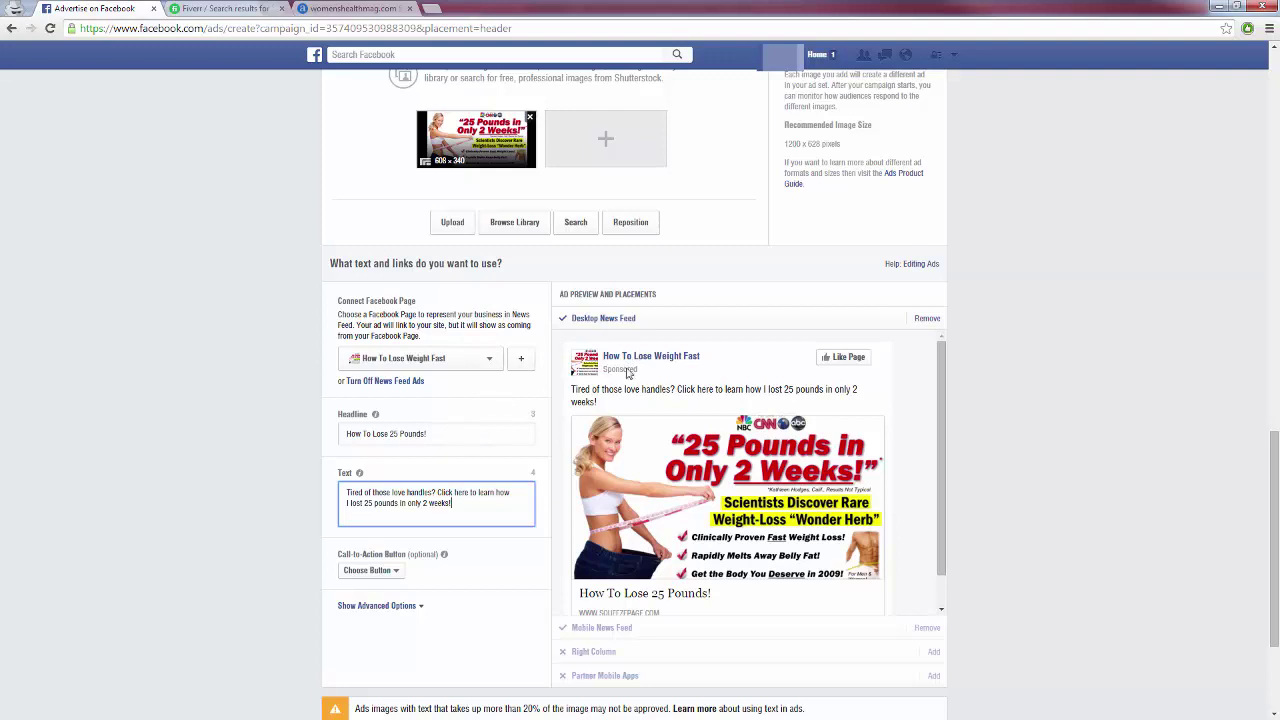
{"action": "scroll", "coordinate": [658, 455], "scroll_direction": "down", "scroll_amount": 1}
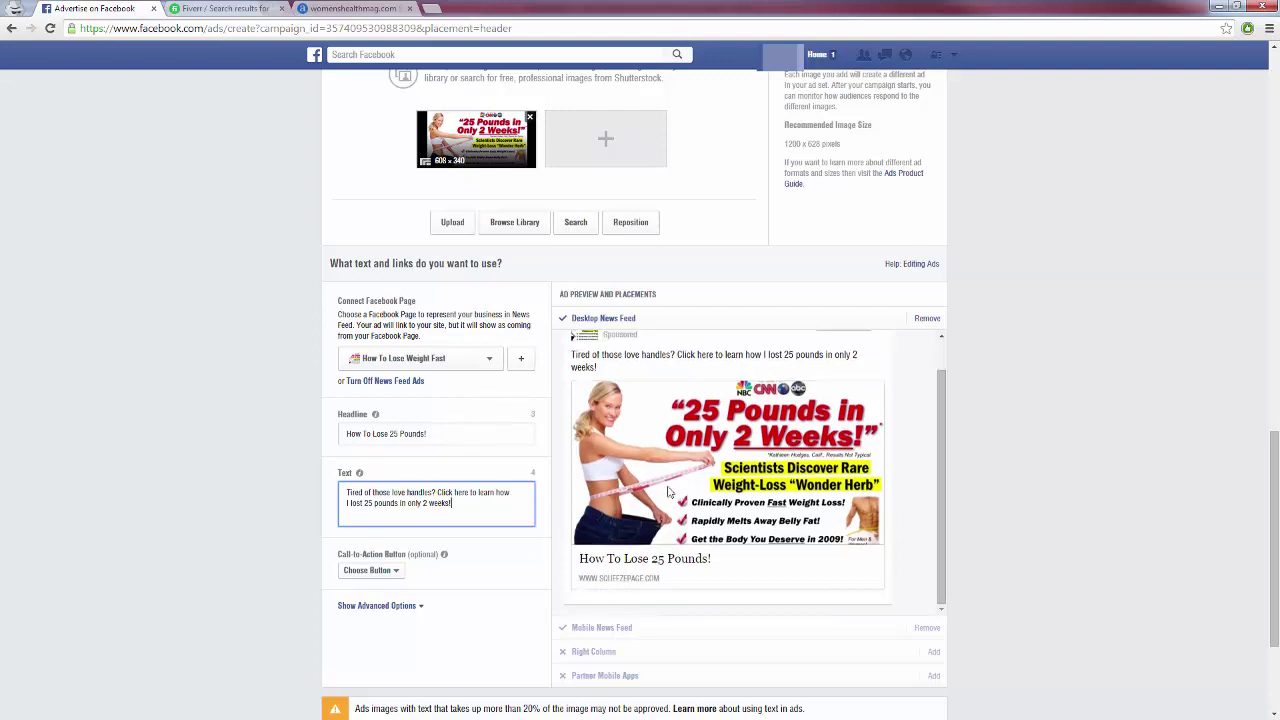
{"action": "left_click", "coordinate": [399, 572]}
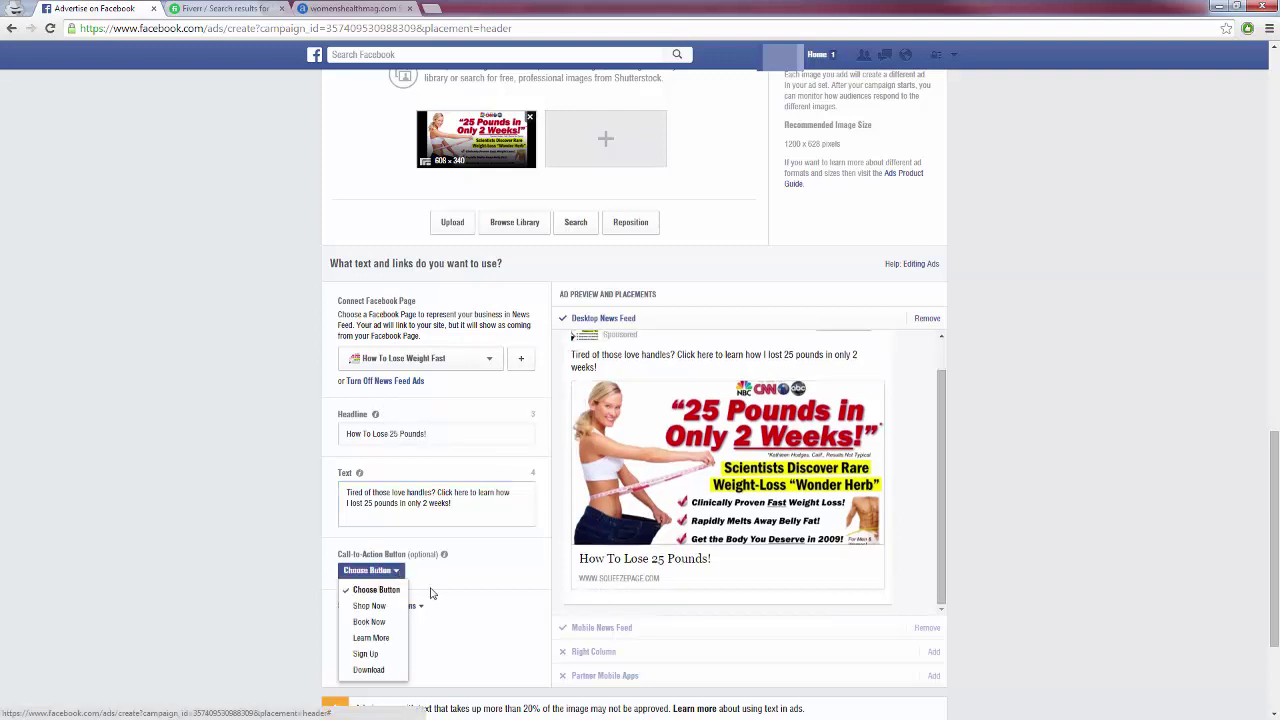
{"action": "left_click", "coordinate": [370, 670]}
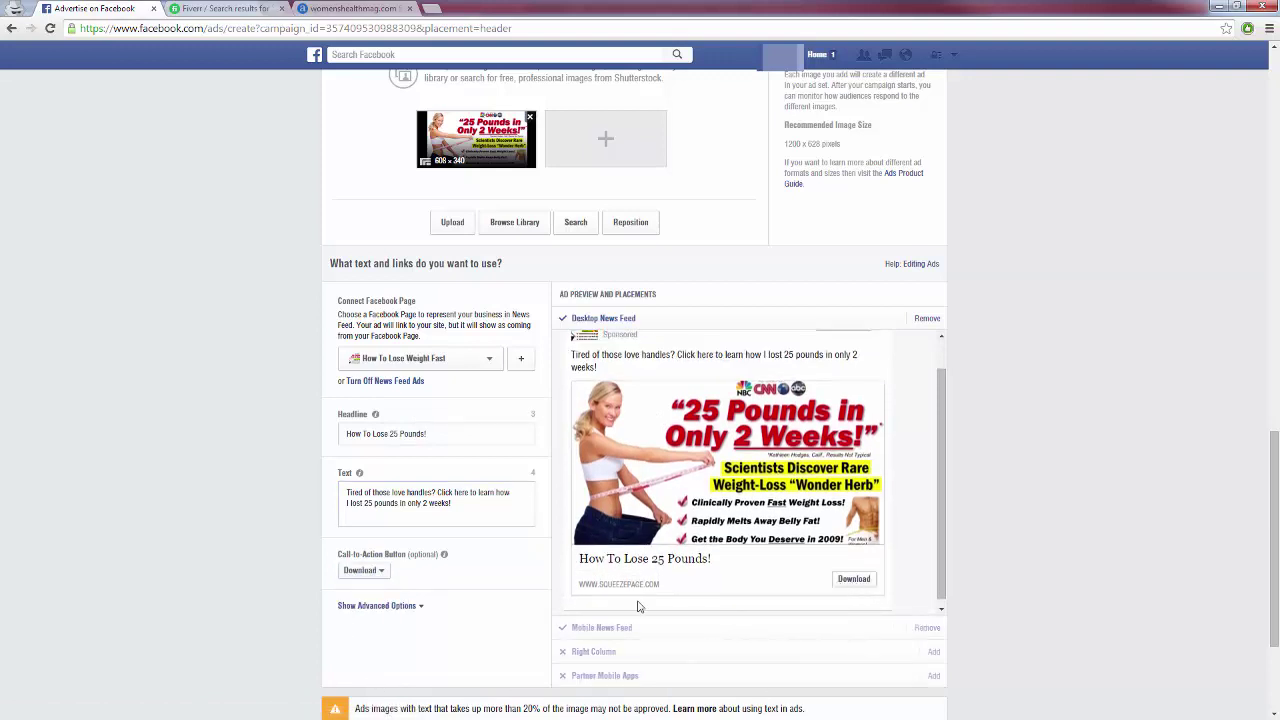
{"action": "left_click", "coordinate": [381, 572]}
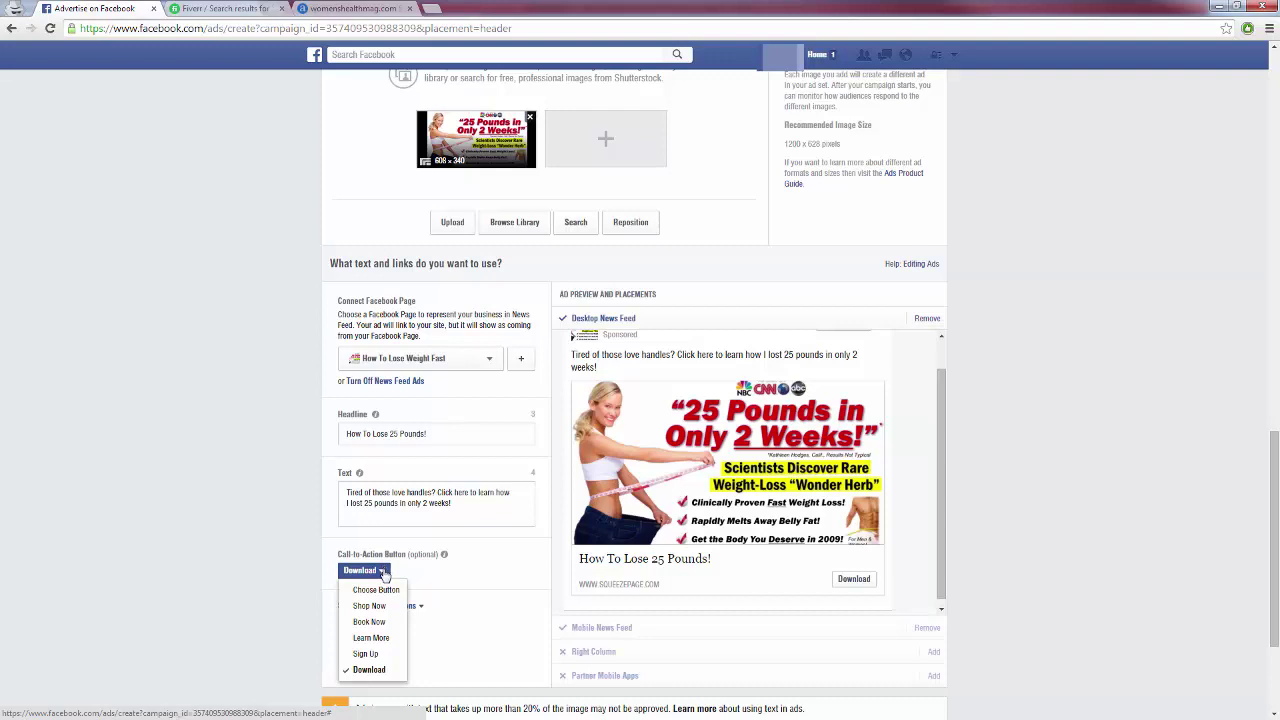
{"action": "left_click", "coordinate": [383, 575]}
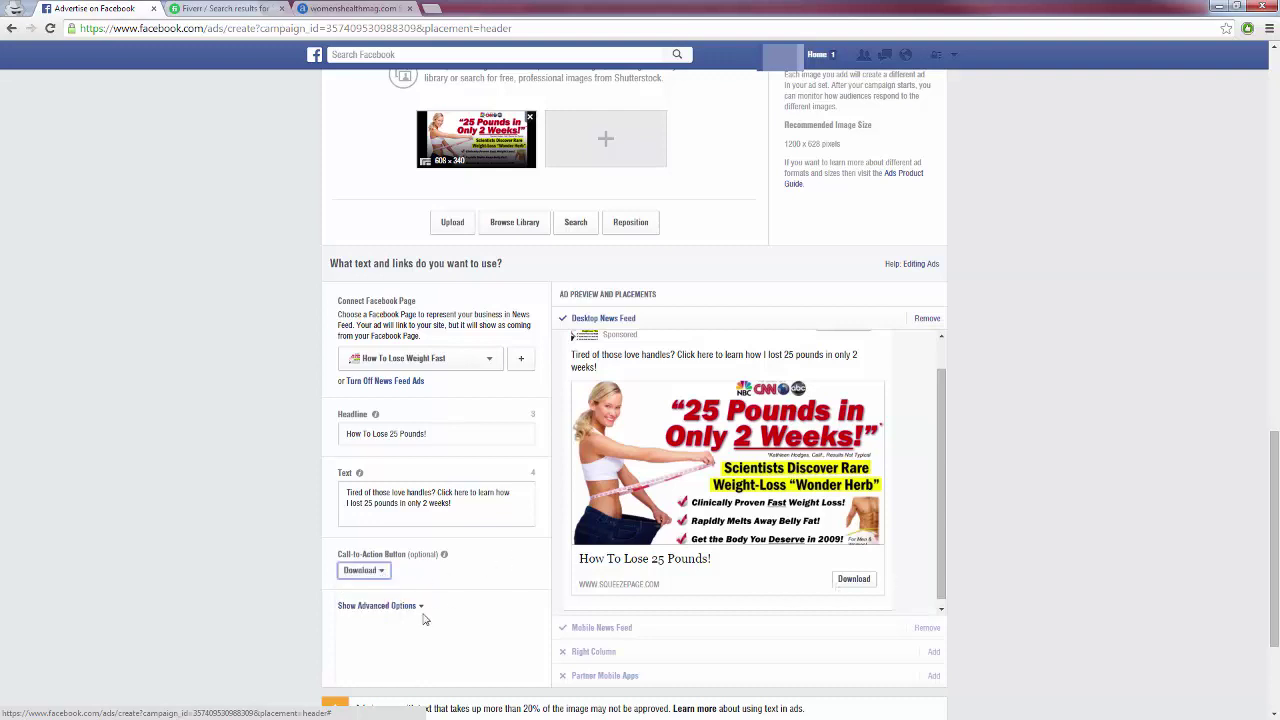
Step: Try "rgrgg" as the News Feed link description in the advanced options, clear it and hide the advanced options
{"action": "left_click", "coordinate": [412, 607]}
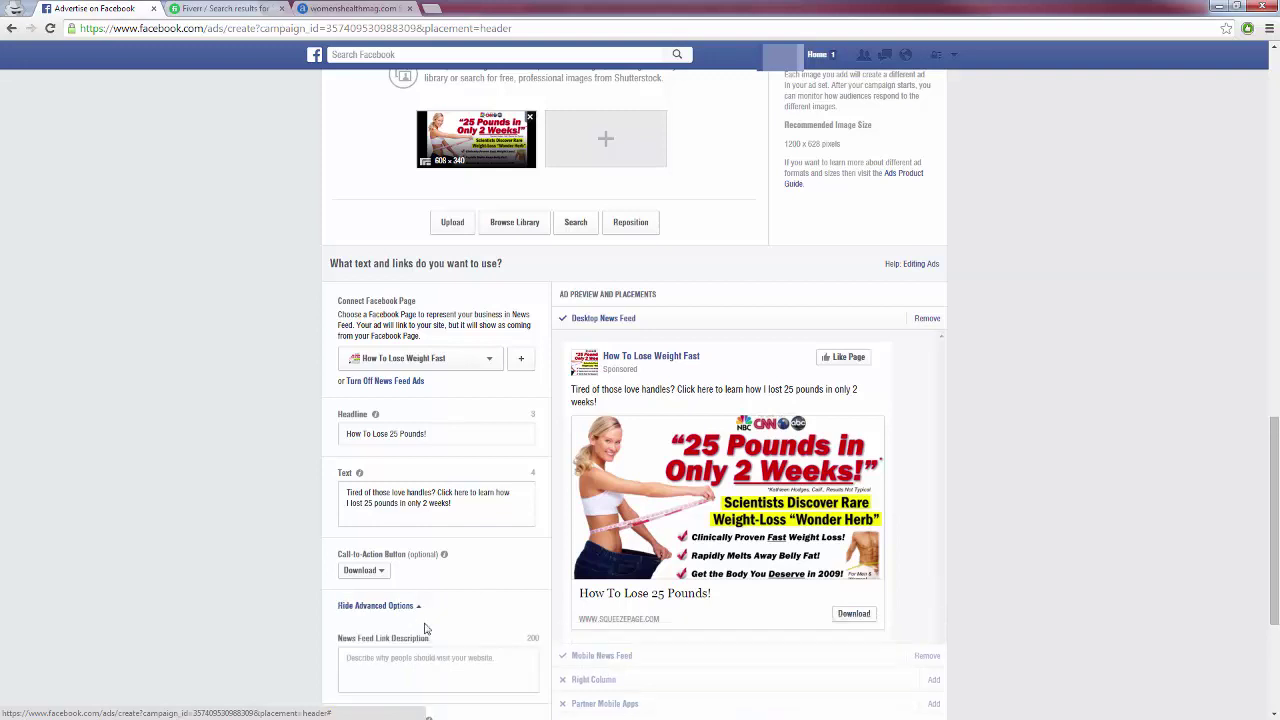
{"action": "scroll", "coordinate": [413, 616], "scroll_direction": "down", "scroll_amount": 1}
{"action": "left_click", "coordinate": [393, 592]}
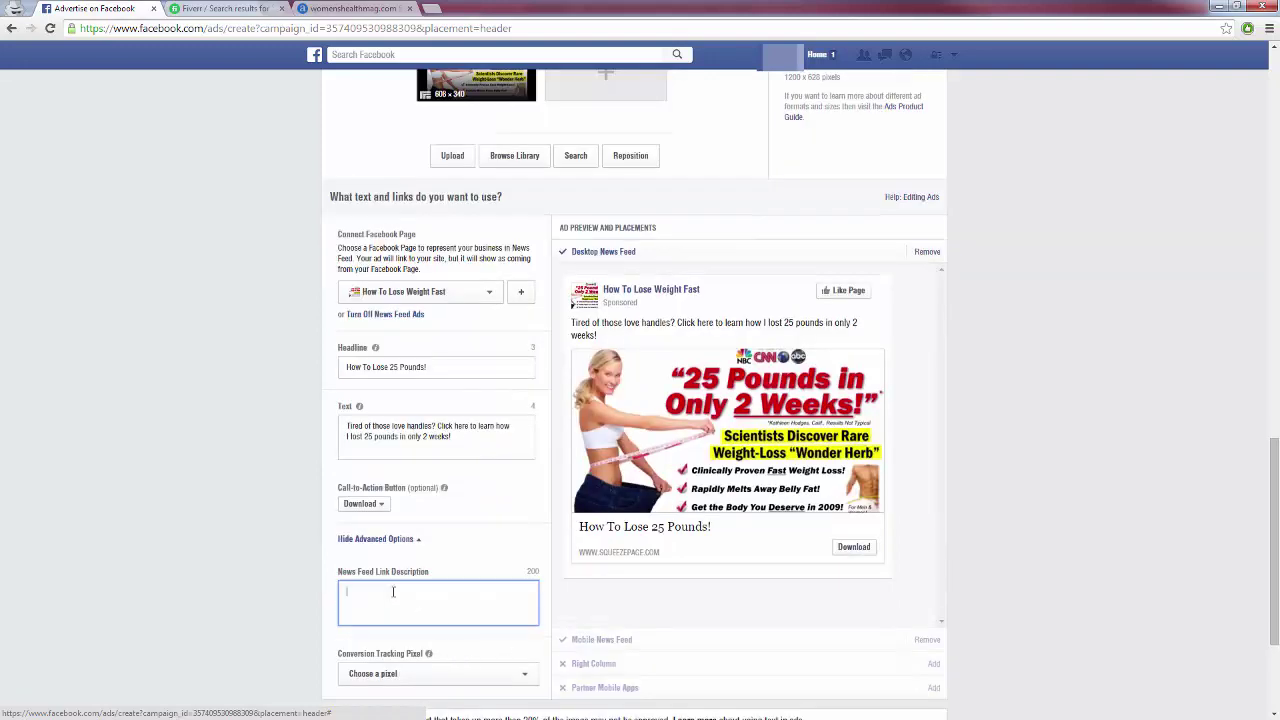
{"action": "type", "text": "rgrgg"}
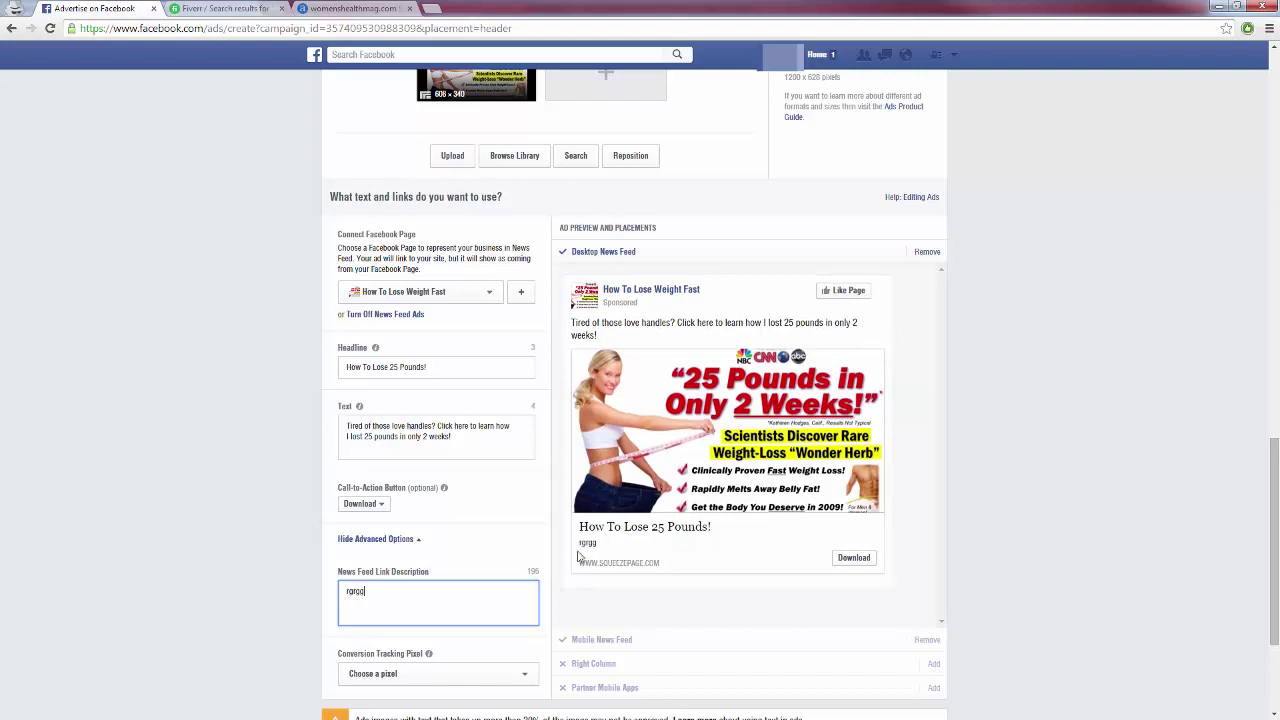
{"action": "left_click_drag", "start_coordinate": [414, 600], "coordinate": [340, 592]}
{"action": "key", "text": "BackSpace"}
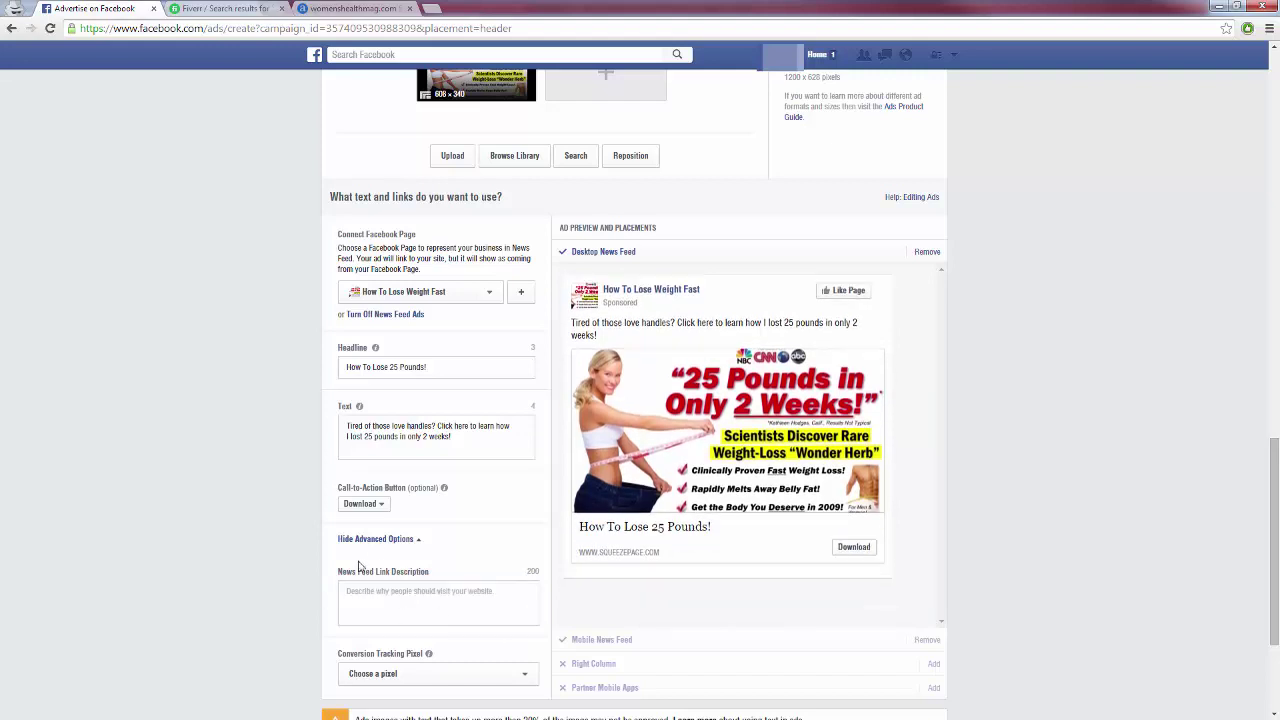
{"action": "left_click", "coordinate": [380, 541]}
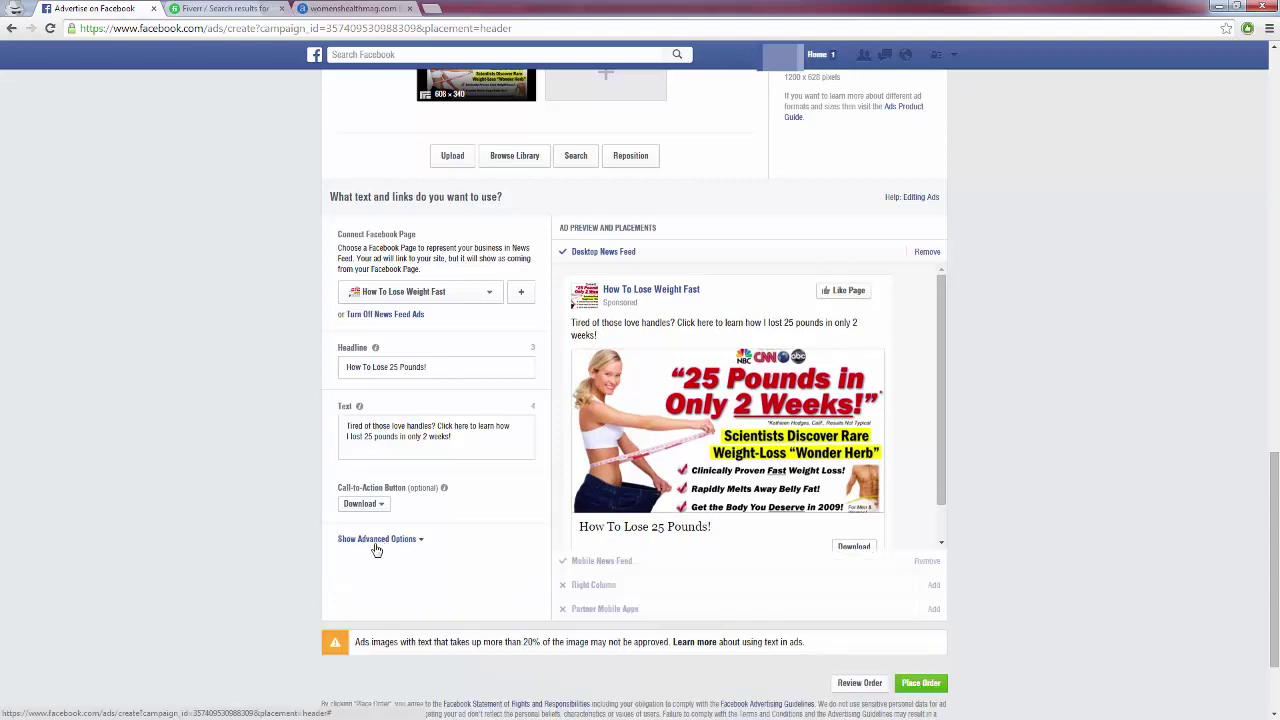
Step: Remove the Dieting and Physical exercise interests from the audience targeting, keeping only Weight loss
{"action": "scroll", "coordinate": [660, 405], "scroll_direction": "down", "scroll_amount": 2}
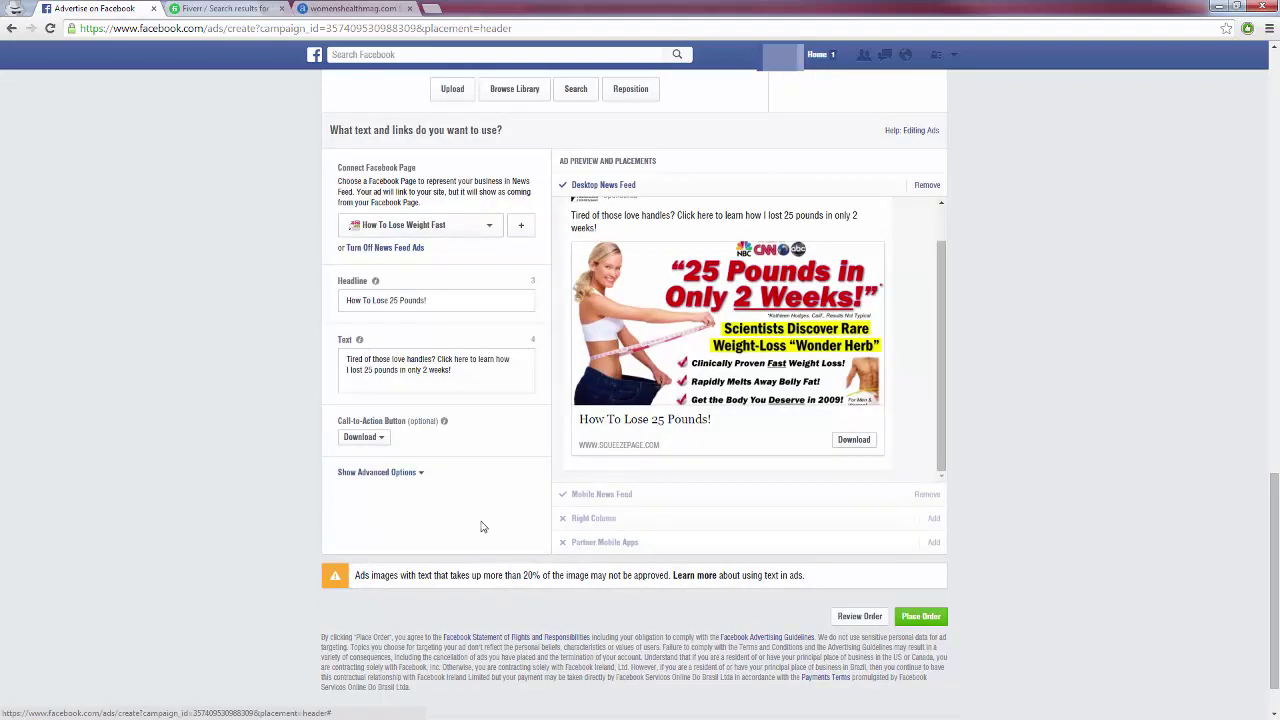
{"action": "scroll", "coordinate": [475, 530], "scroll_direction": "up", "scroll_amount": 2}
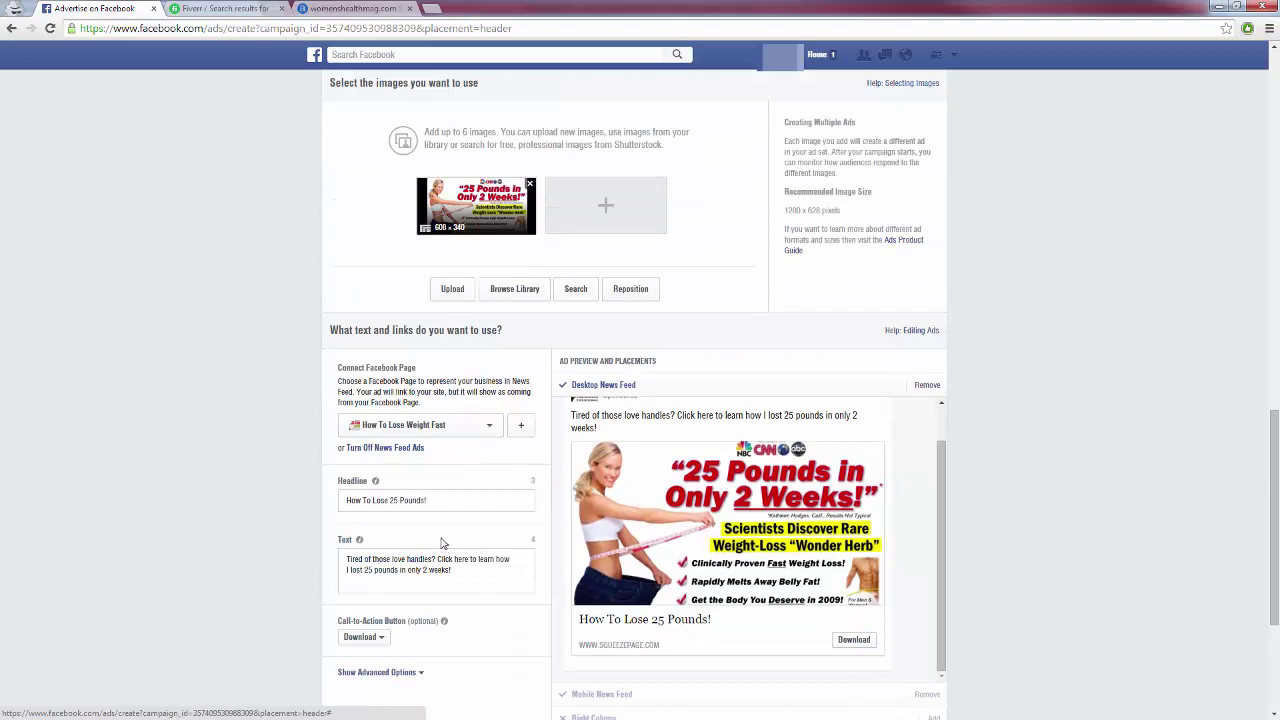
{"action": "scroll", "coordinate": [241, 520], "scroll_direction": "up", "scroll_amount": 7}
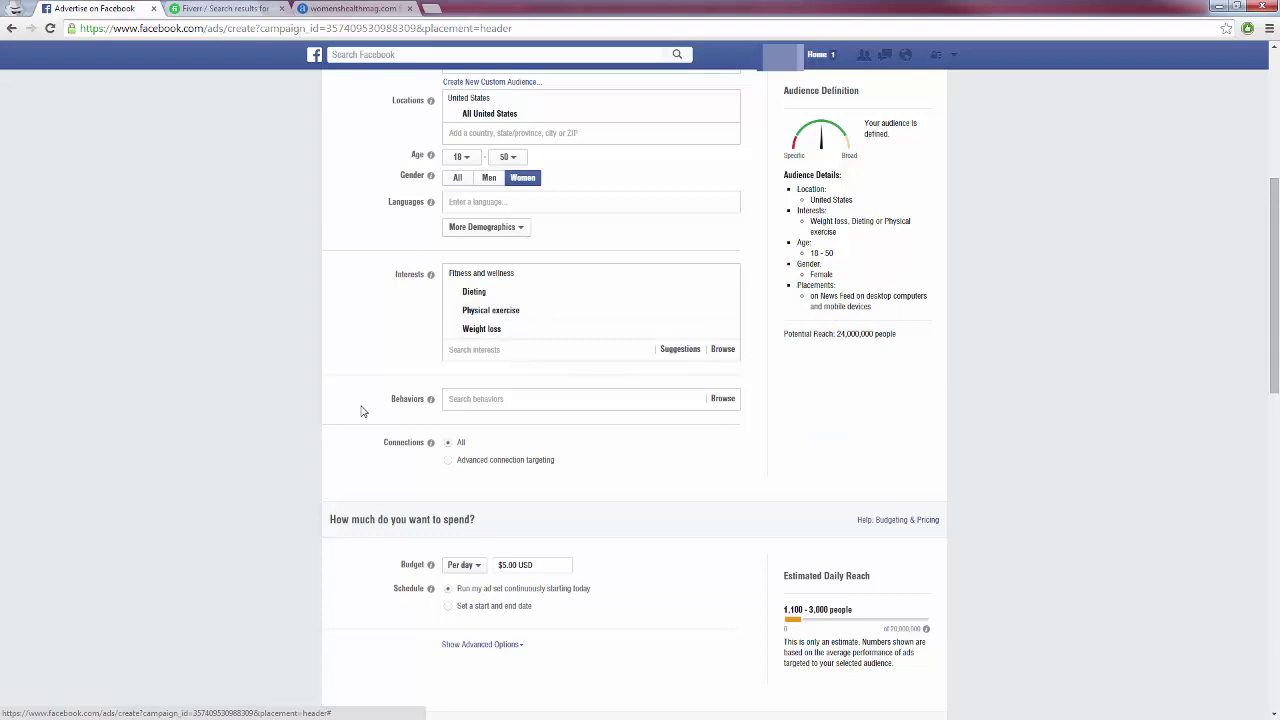
{"action": "mouse_move", "coordinate": [480, 292]}
{"action": "mouse_move", "coordinate": [514, 309]}
{"action": "mouse_move", "coordinate": [487, 332]}
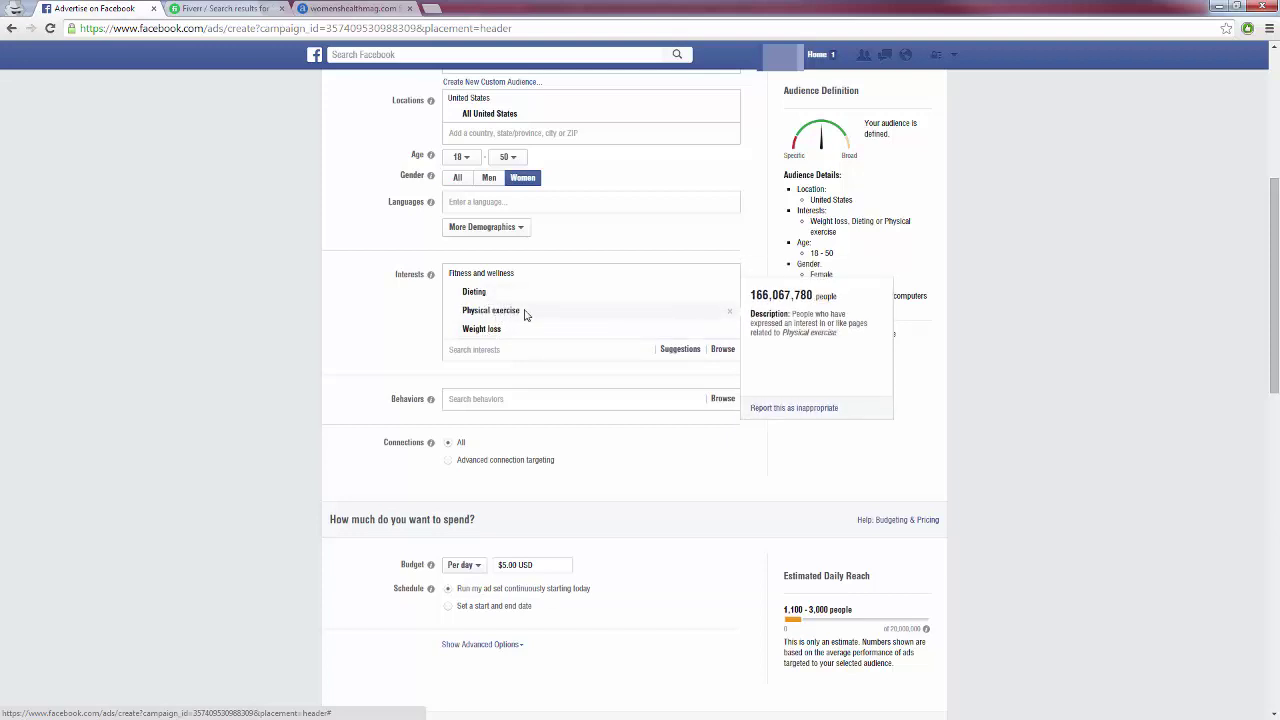
{"action": "left_click", "coordinate": [733, 298]}
{"action": "left_click", "coordinate": [732, 293]}
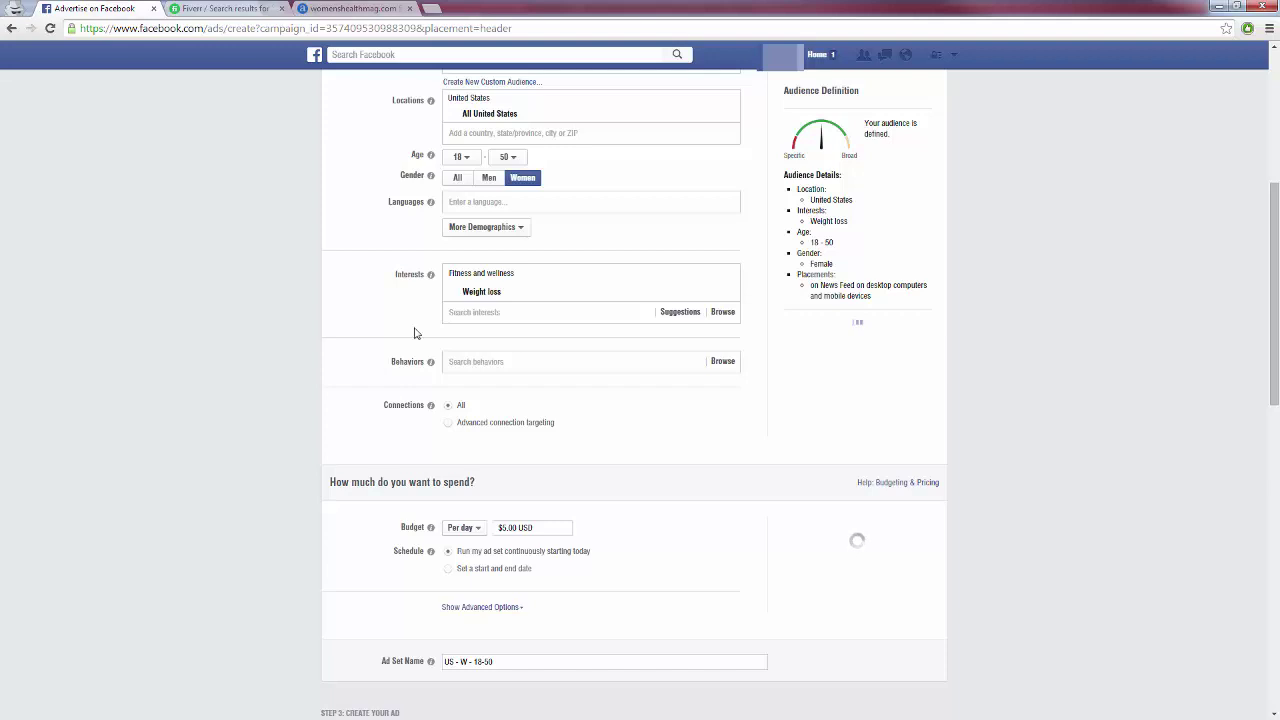
Step: Review the campaign objective, audience targeting and budget settings of the ad set
{"action": "scroll", "coordinate": [420, 320], "scroll_direction": "down", "scroll_amount": 8}
{"action": "scroll", "coordinate": [330, 400], "scroll_direction": "up", "scroll_amount": 7}
{"action": "scroll", "coordinate": [354, 423], "scroll_direction": "down", "scroll_amount": 1}
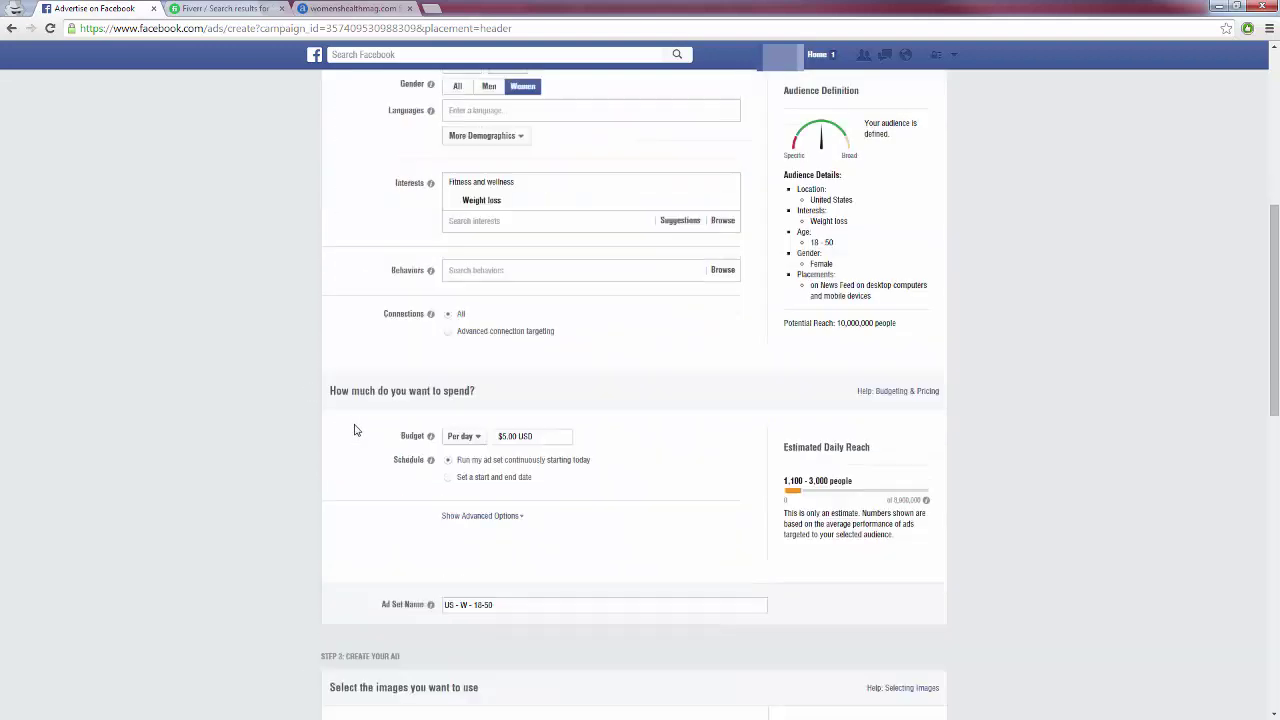
{"action": "scroll", "coordinate": [323, 417], "scroll_direction": "up", "scroll_amount": 1}
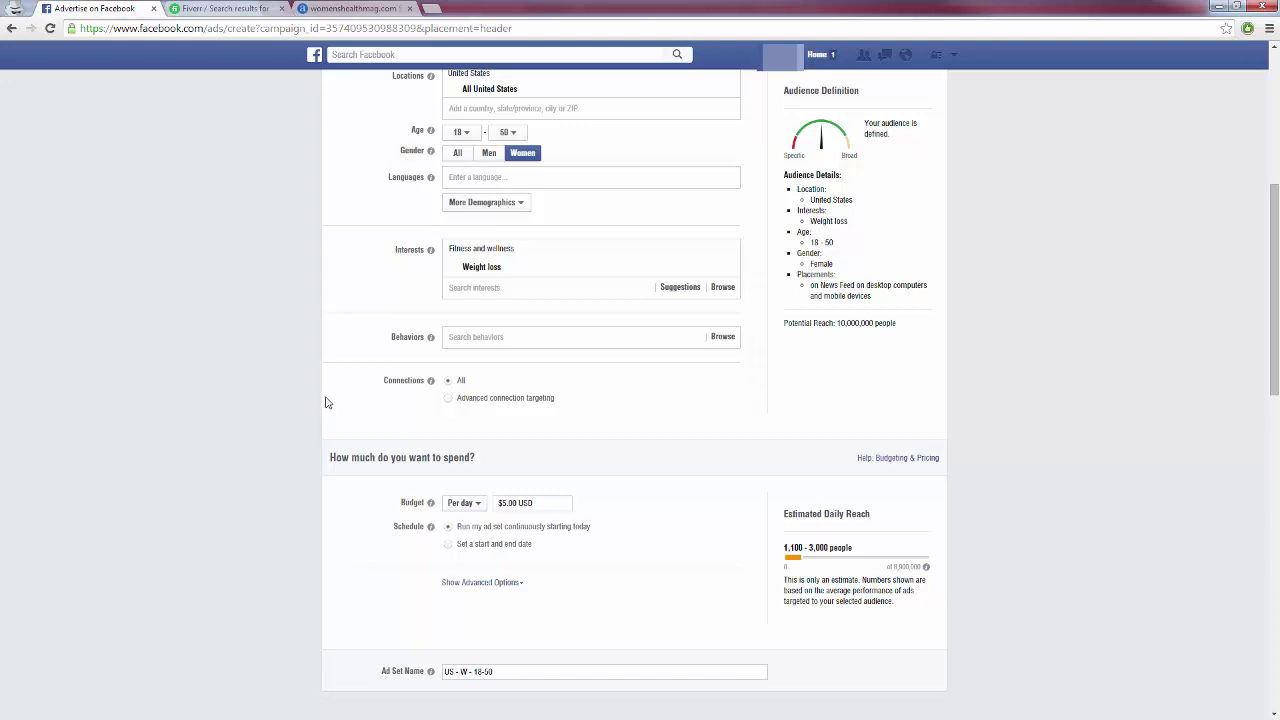
{"action": "scroll", "coordinate": [322, 422], "scroll_direction": "up", "scroll_amount": 2}
{"action": "scroll", "coordinate": [322, 422], "scroll_direction": "up", "scroll_amount": 2}
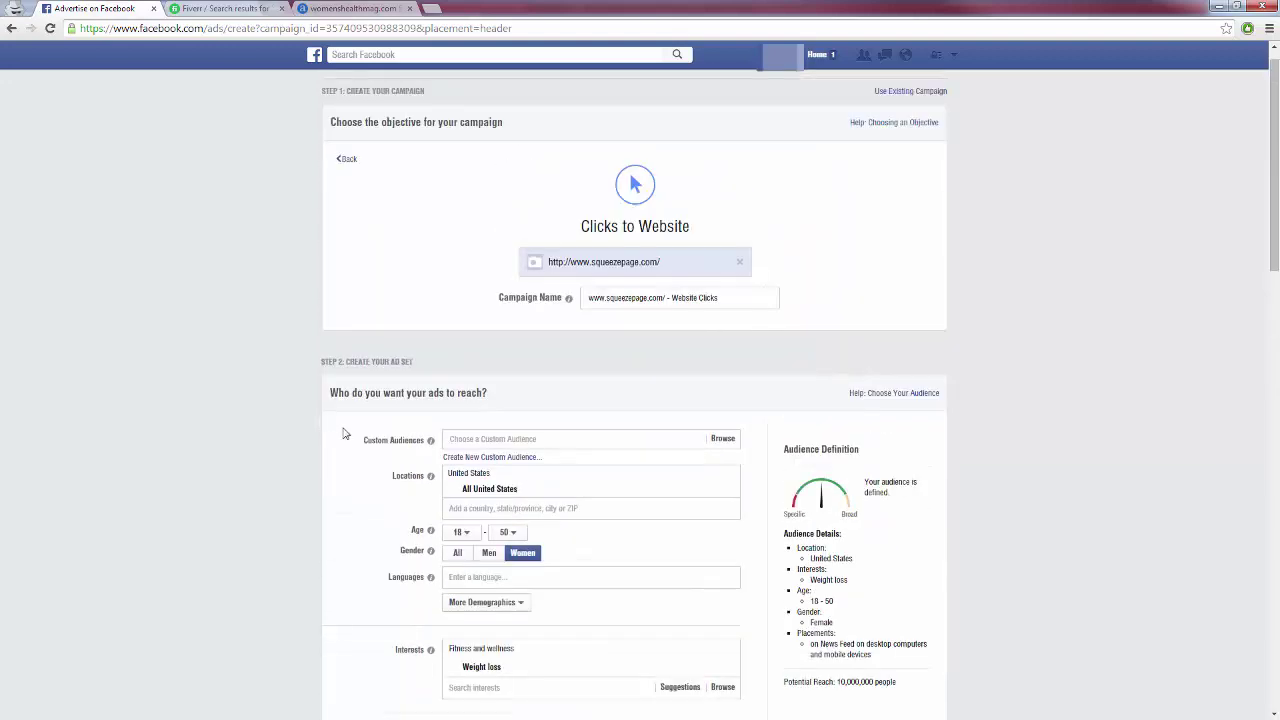
{"action": "scroll", "coordinate": [602, 361], "scroll_direction": "down", "scroll_amount": 3}
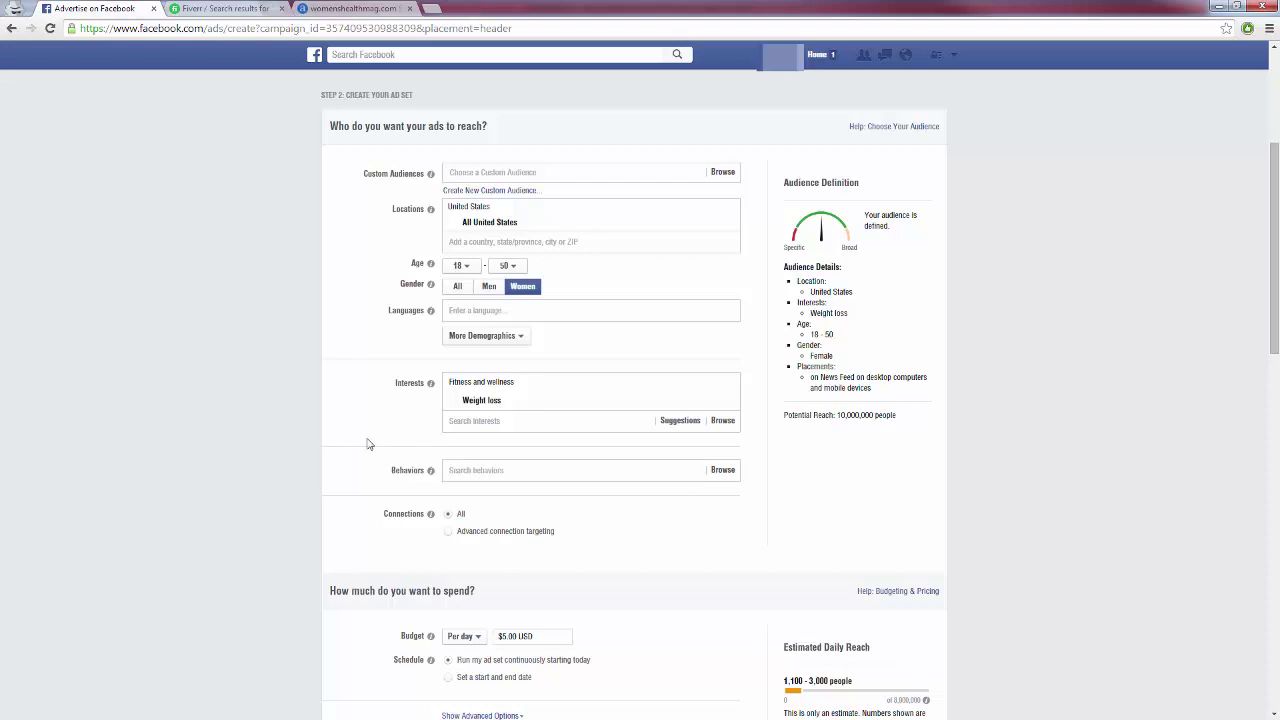
{"action": "scroll", "coordinate": [344, 459], "scroll_direction": "down", "scroll_amount": 1}
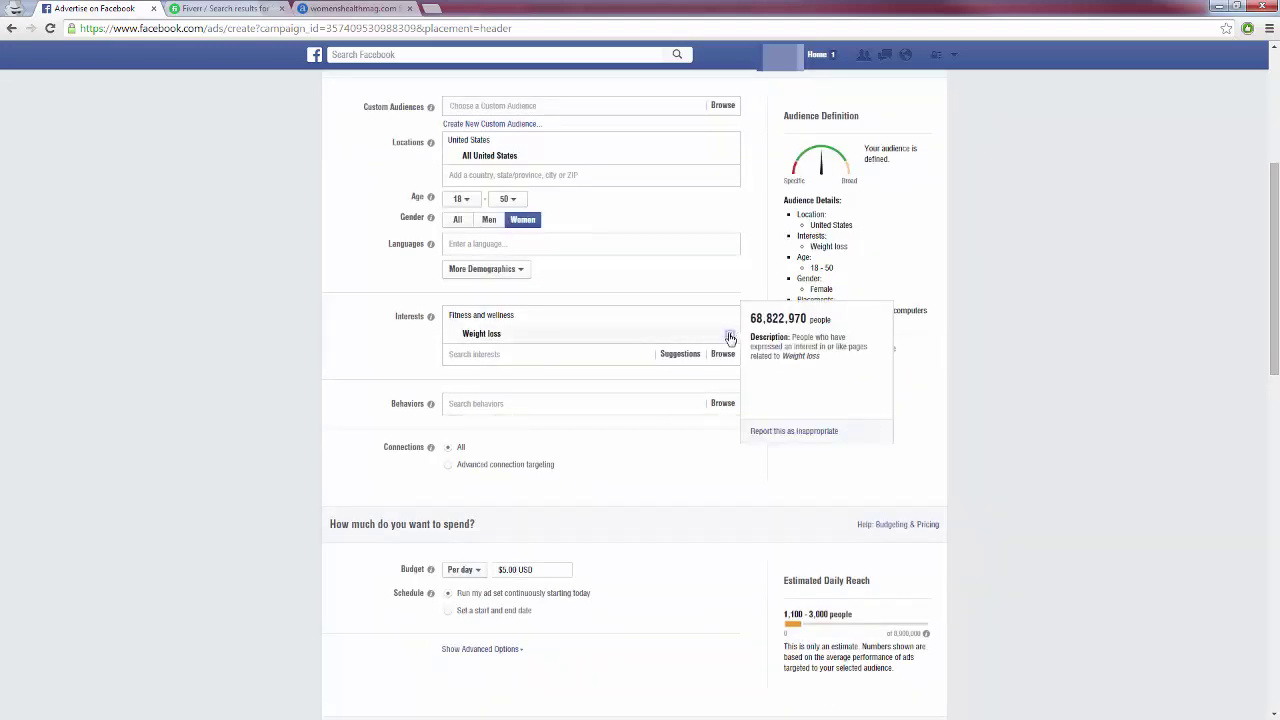
Step: Replace the Weight loss interest with Dieting in the audience targeting
{"action": "left_click", "coordinate": [733, 337]}
{"action": "left_click", "coordinate": [508, 317]}
{"action": "type", "text": "dietin"}
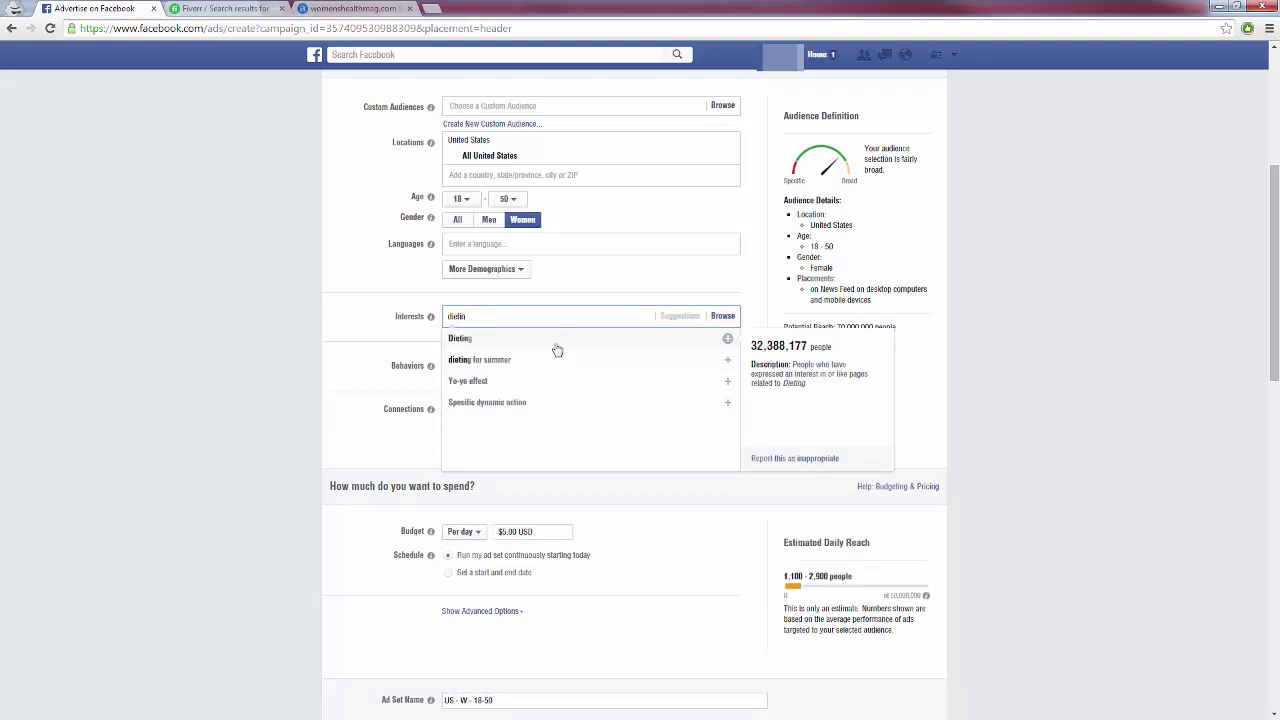
{"action": "left_click", "coordinate": [558, 343]}
{"action": "left_click", "coordinate": [352, 322]}
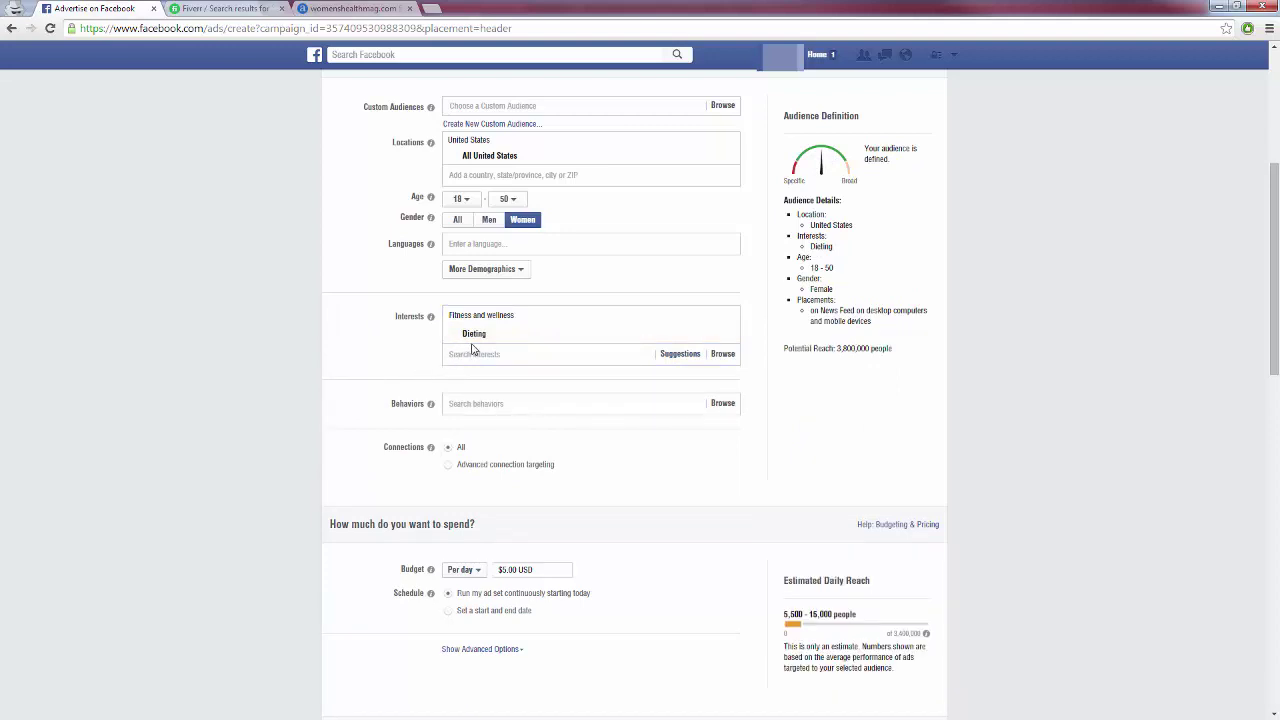
{"action": "mouse_move", "coordinate": [688, 338]}
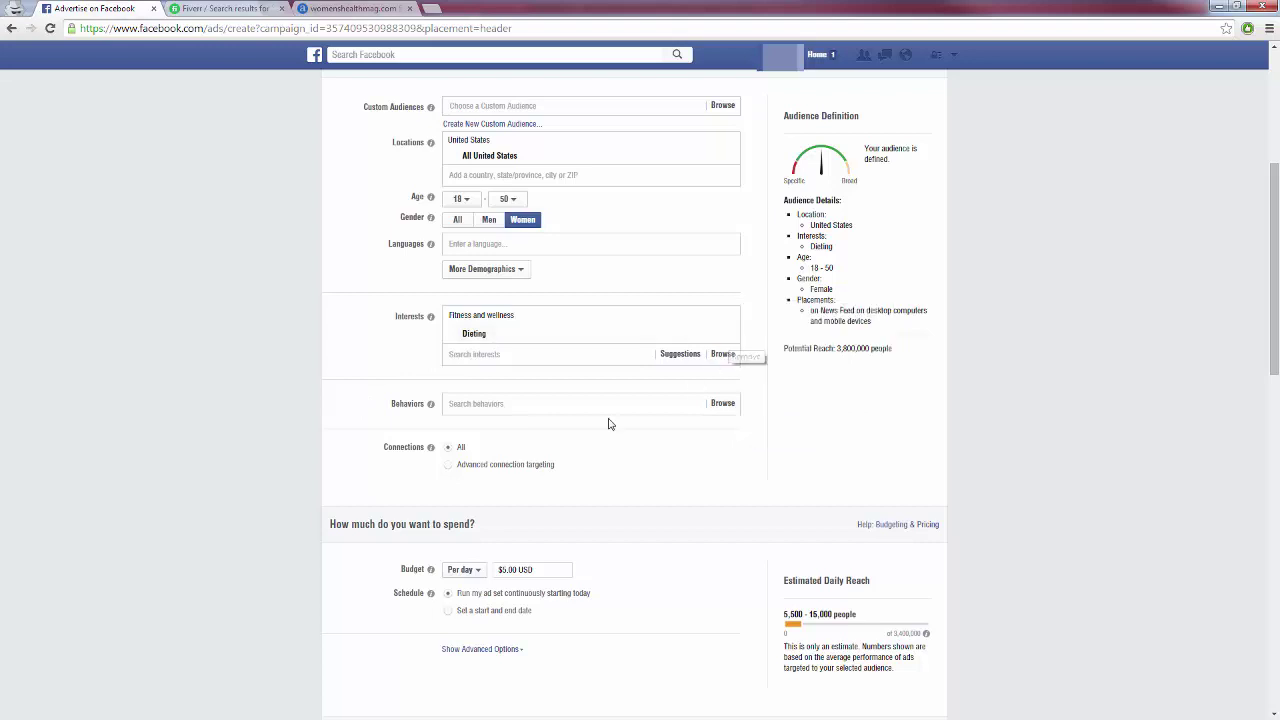